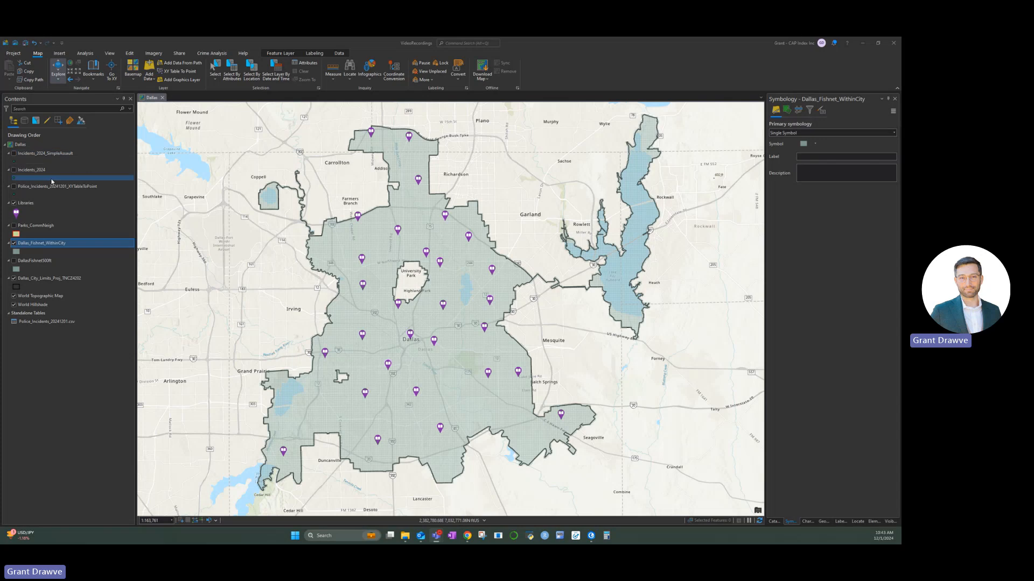
# - Review the Incidents_2024 attribute table across to its NIBRS and coordinate fields, loading all records, and close it
pyautogui.rightClick(36, 171)
pyautogui.click(67, 213)
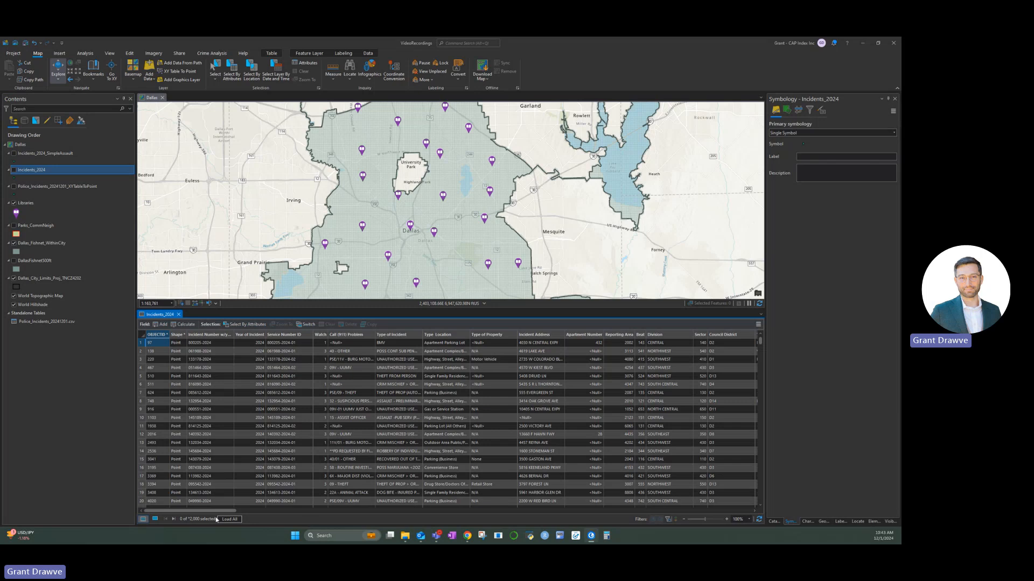
pyautogui.moveTo(216, 511); pyautogui.dragTo(741, 508)
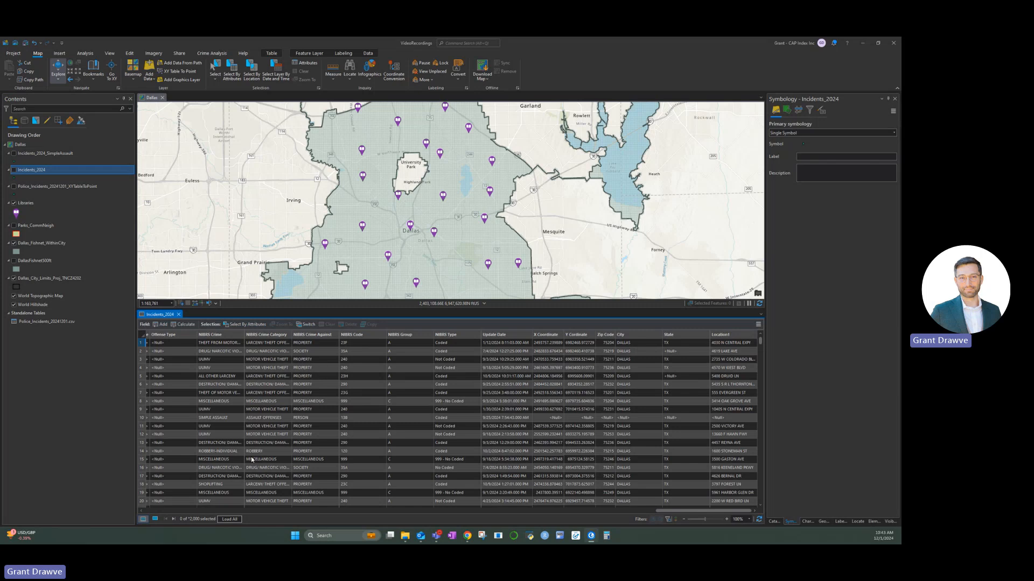
pyautogui.click(229, 519)
pyautogui.keyDown('ctrl'); pyautogui.click(54, 157); pyautogui.keyUp('ctrl')
pyautogui.click(178, 316)
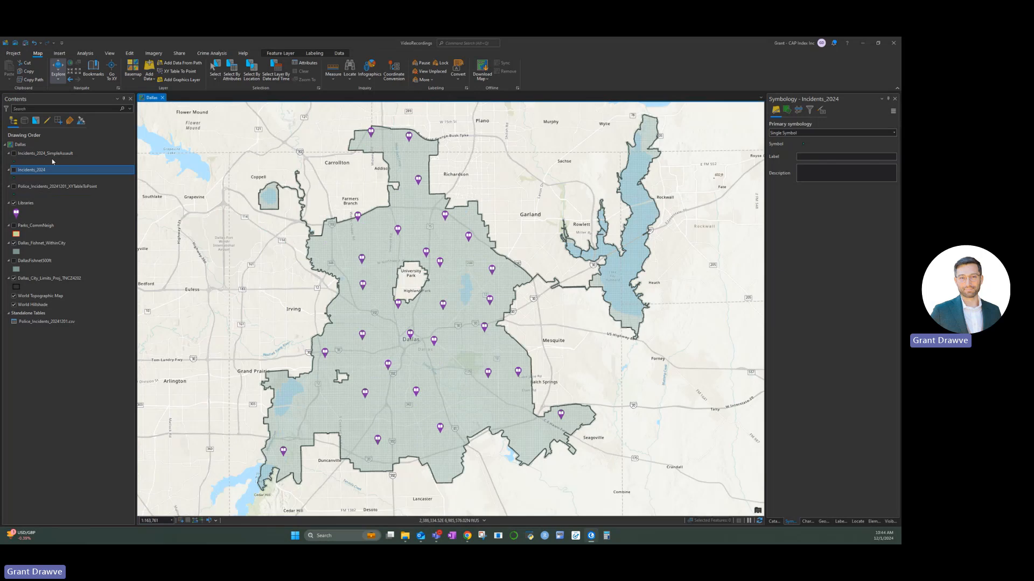
# - Review the attribute table of the Incidents_2024_SimpleAssault layer and display its points on the map
pyautogui.rightClick(49, 153)
pyautogui.click(69, 197)
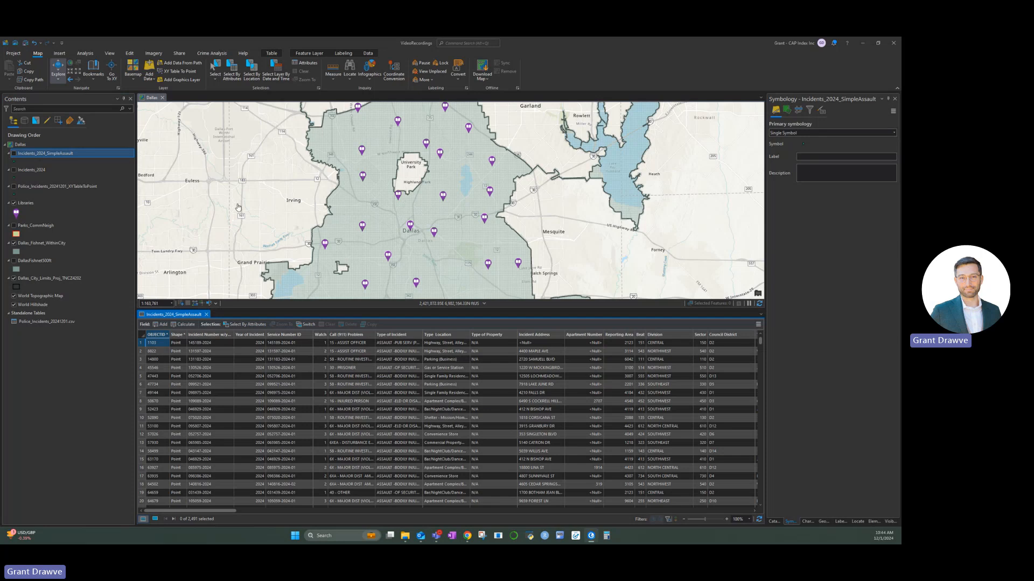
pyautogui.click(206, 315)
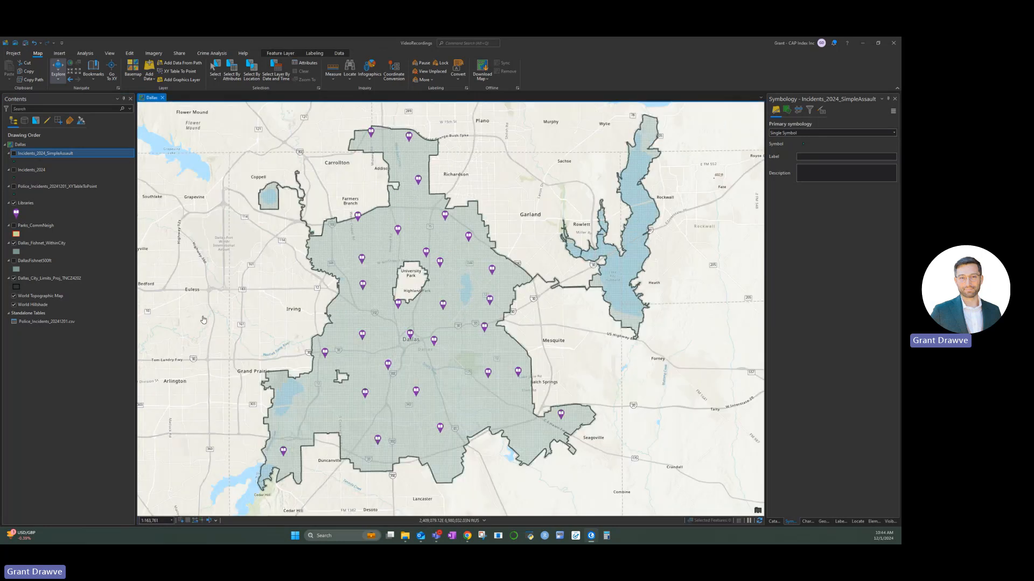
pyautogui.click(14, 155)
pyautogui.click(14, 155)
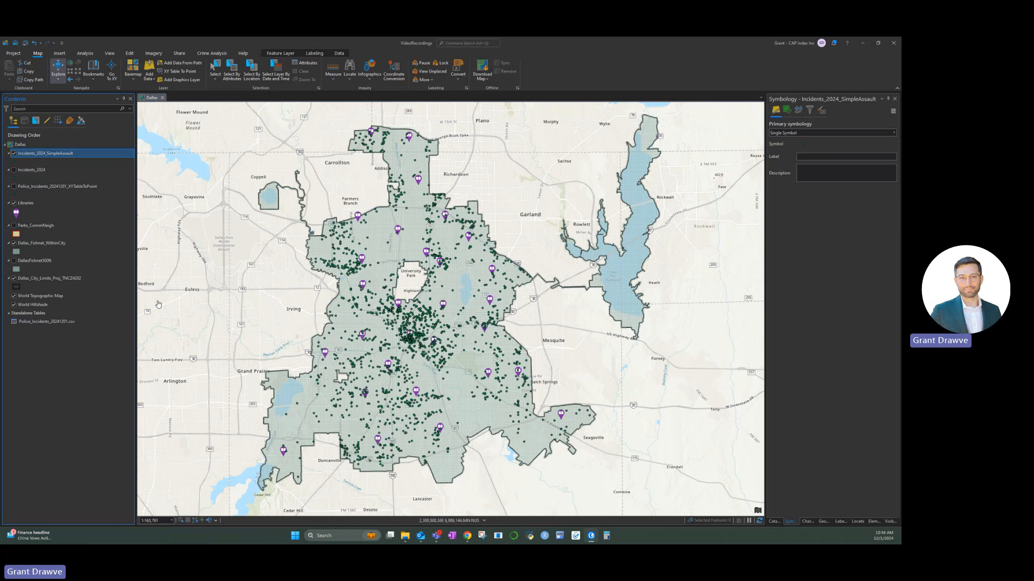
# - Add a Short field named Lib1000 to the Dallas_Fishnet_WithinCity attribute table
pyautogui.rightClick(45, 244)
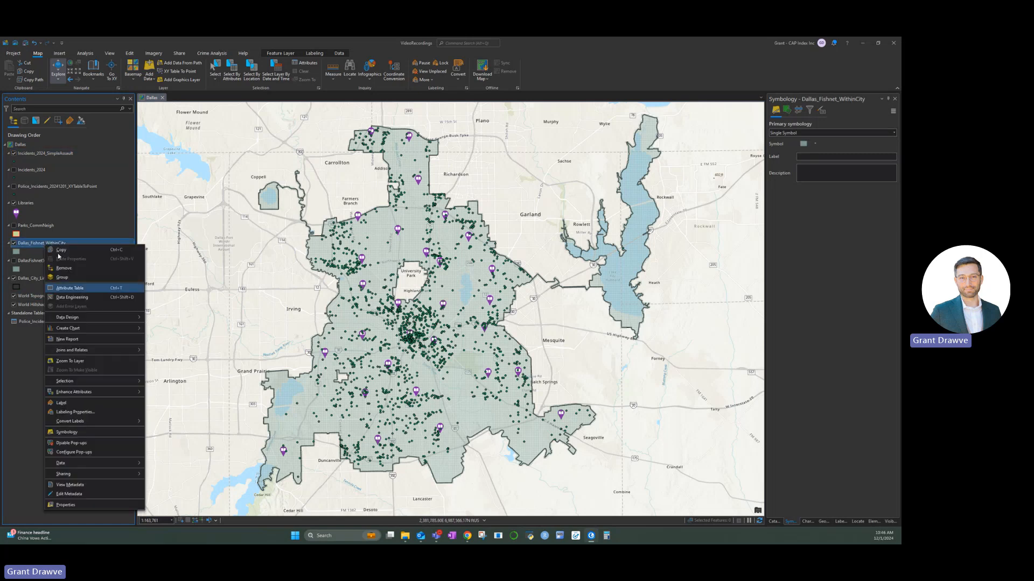
pyautogui.click(86, 287)
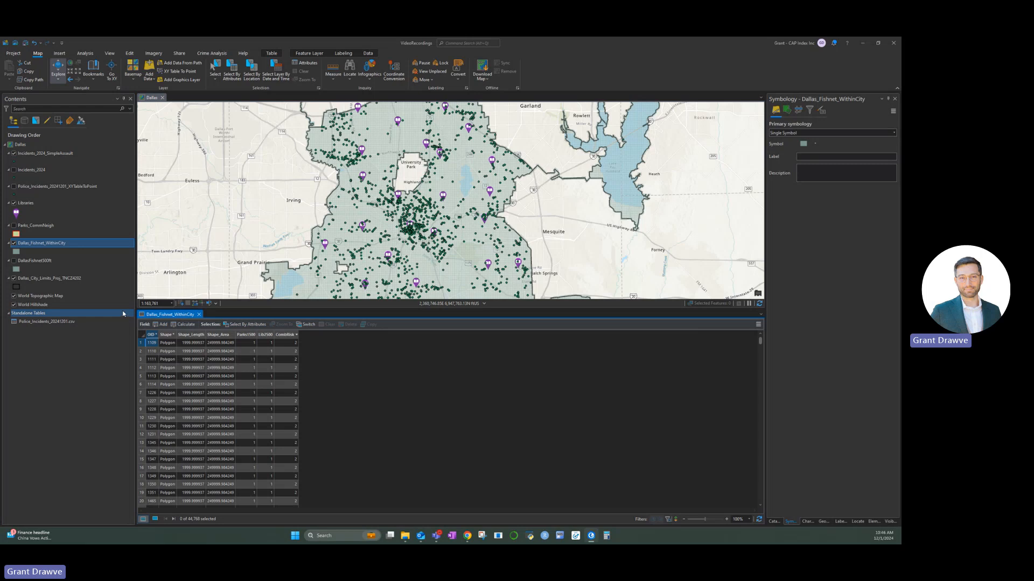
pyautogui.click(161, 325)
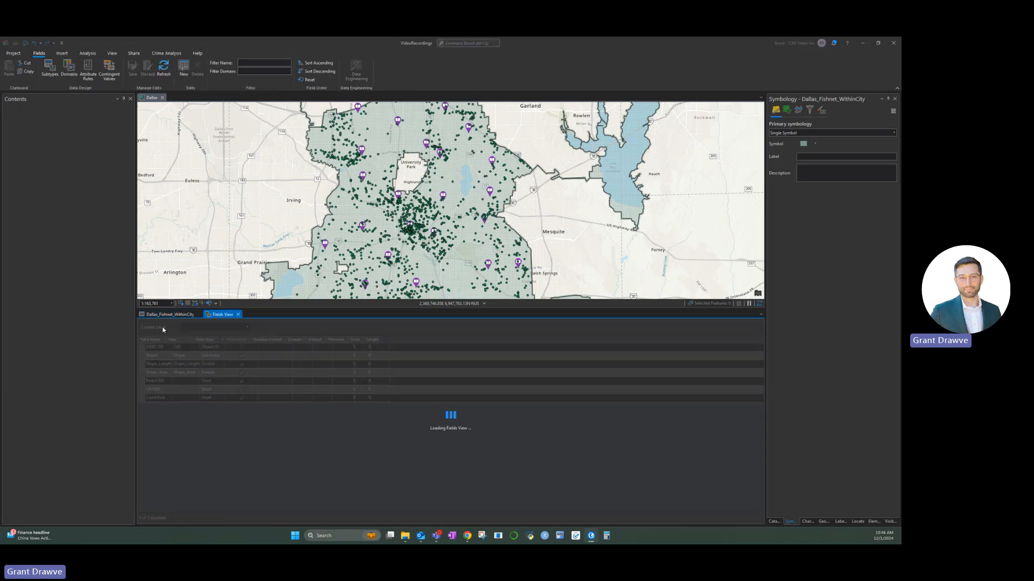
pyautogui.write('Lib1000')
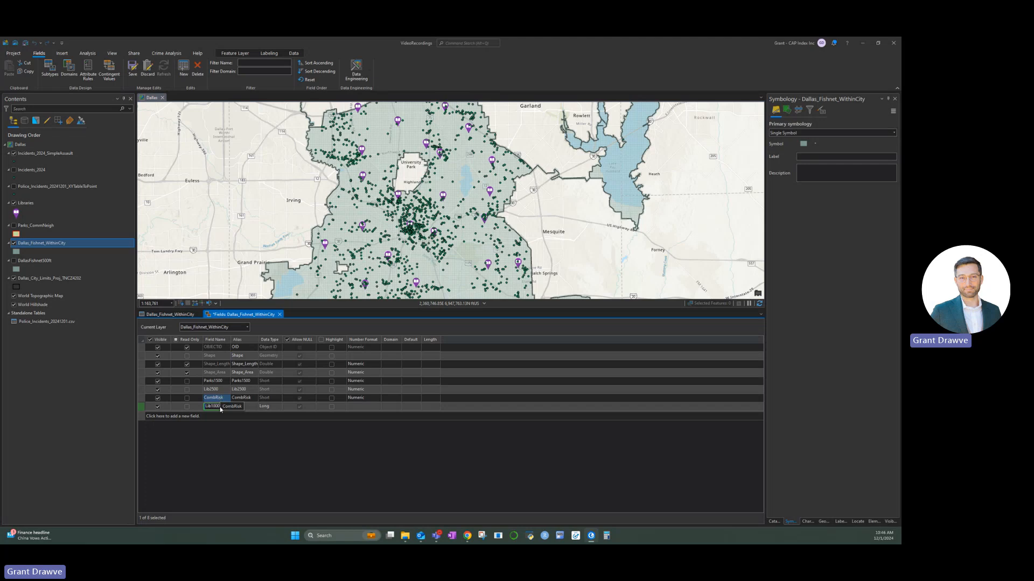
pyautogui.click(276, 407)
pyautogui.click(279, 407)
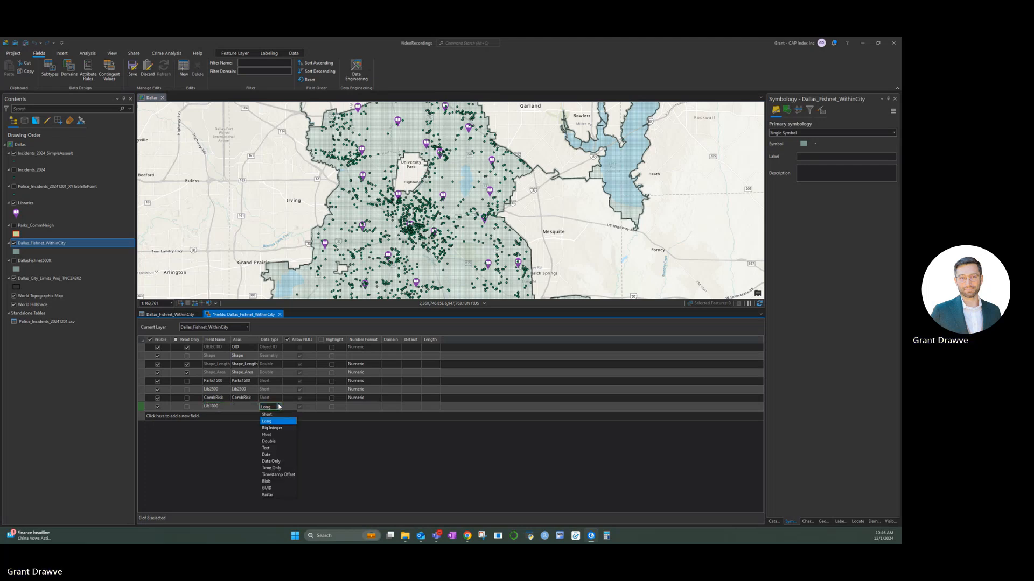
pyautogui.click(269, 415)
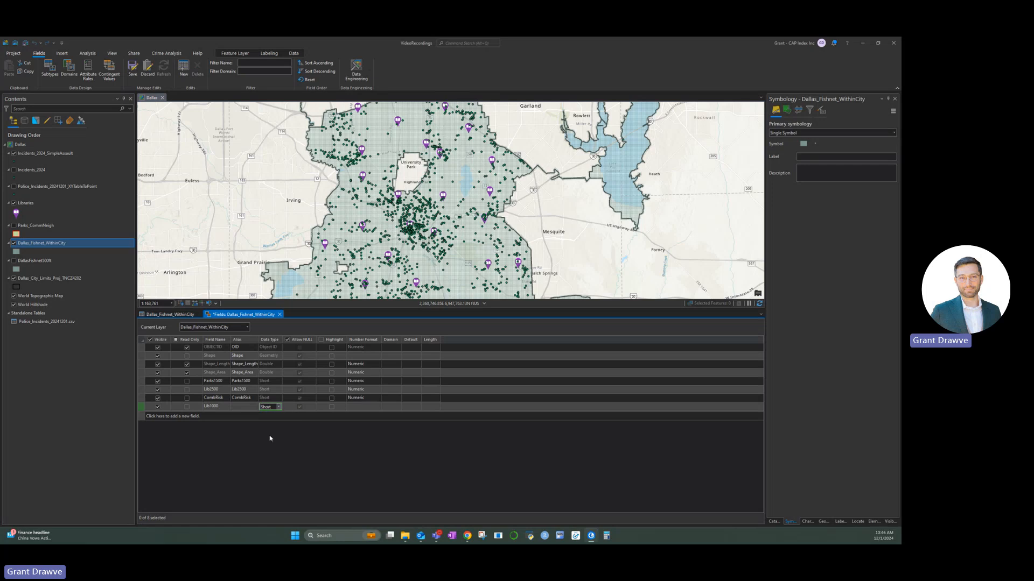
# - Add a second Short field named SimpleA_2024 to the fishnet layer, save the field changes and return to its attribute table
pyautogui.click(205, 416)
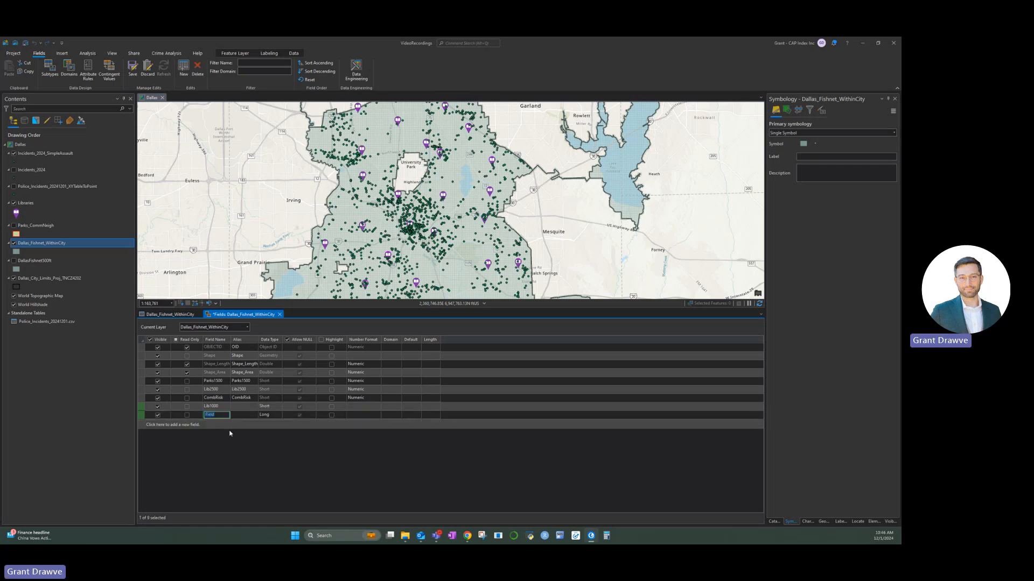
pyautogui.write('SimpleA_2025')
pyautogui.press('BackSpace')
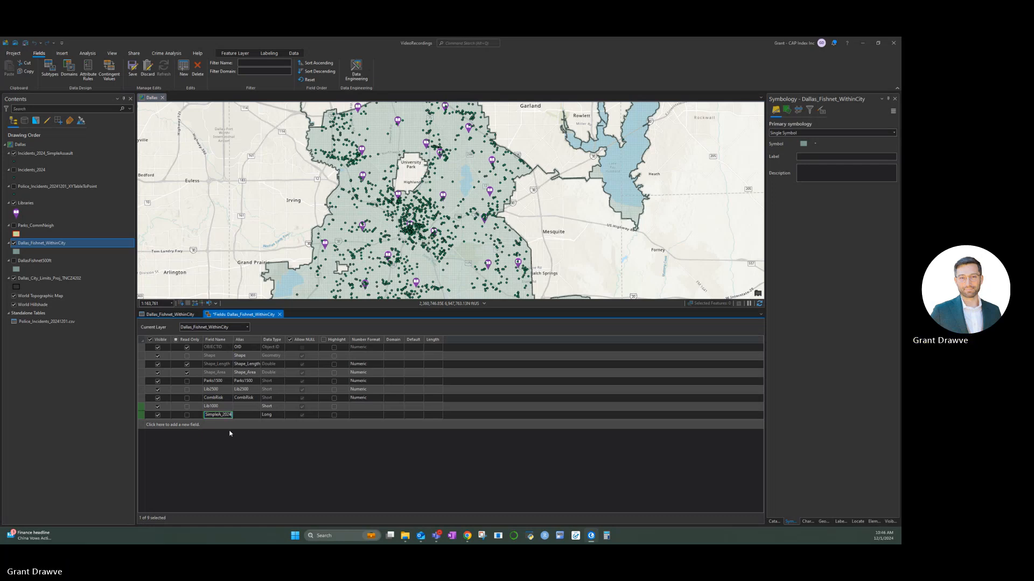
pyautogui.write('4')
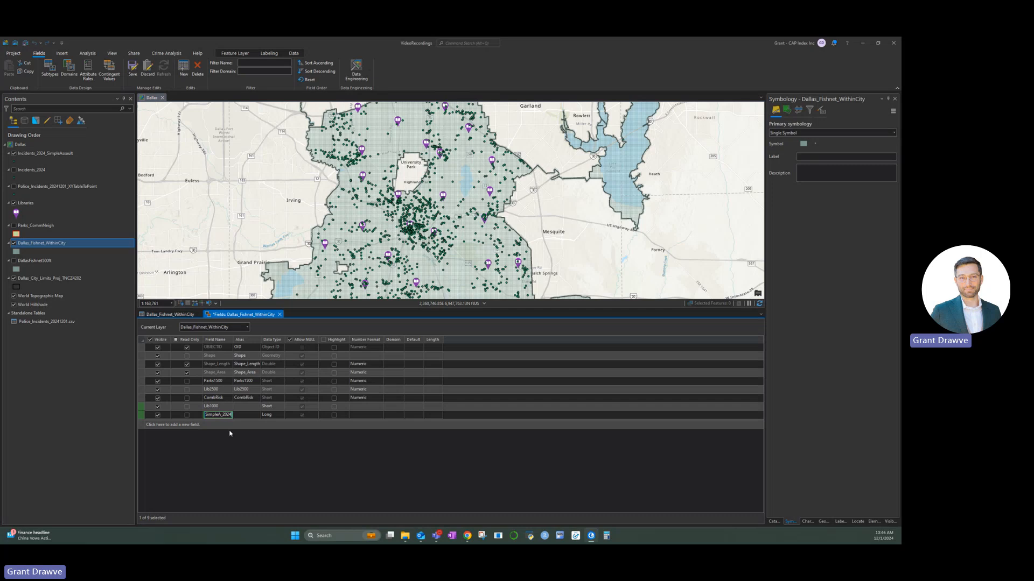
pyautogui.click(281, 415)
pyautogui.click(281, 416)
pyautogui.click(281, 416)
pyautogui.click(280, 473)
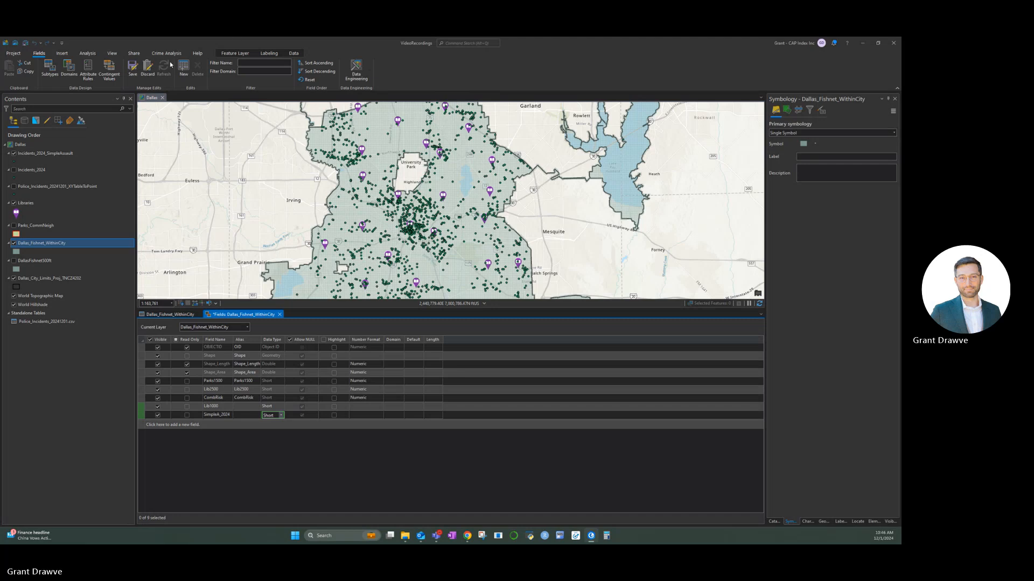
pyautogui.click(133, 68)
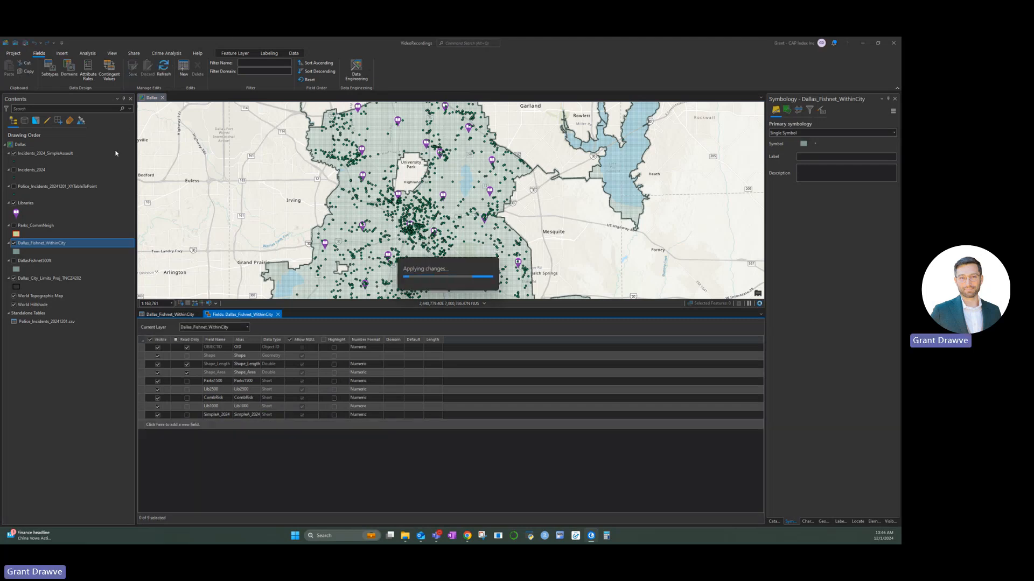
pyautogui.click(414, 407)
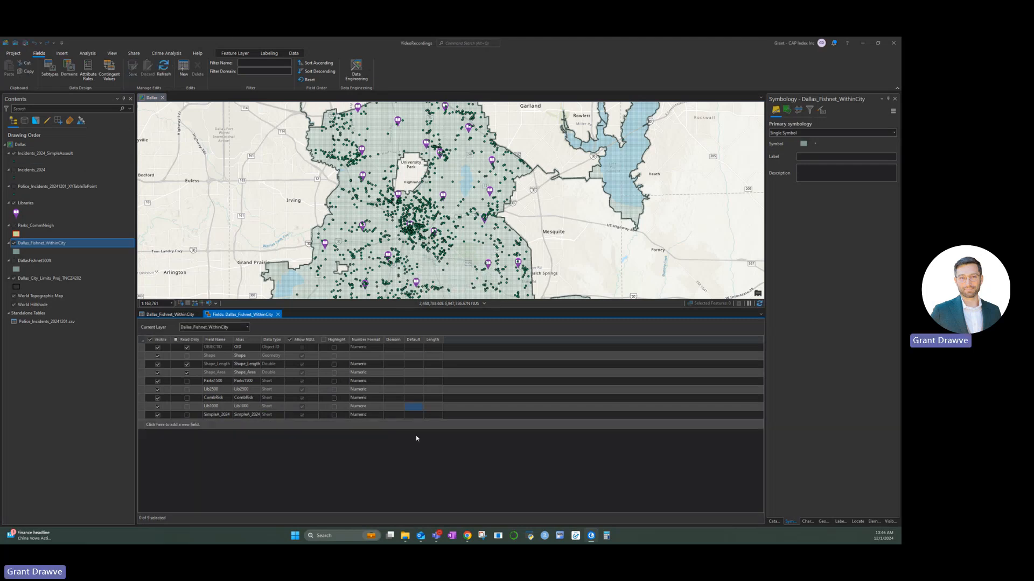
pyautogui.click(277, 315)
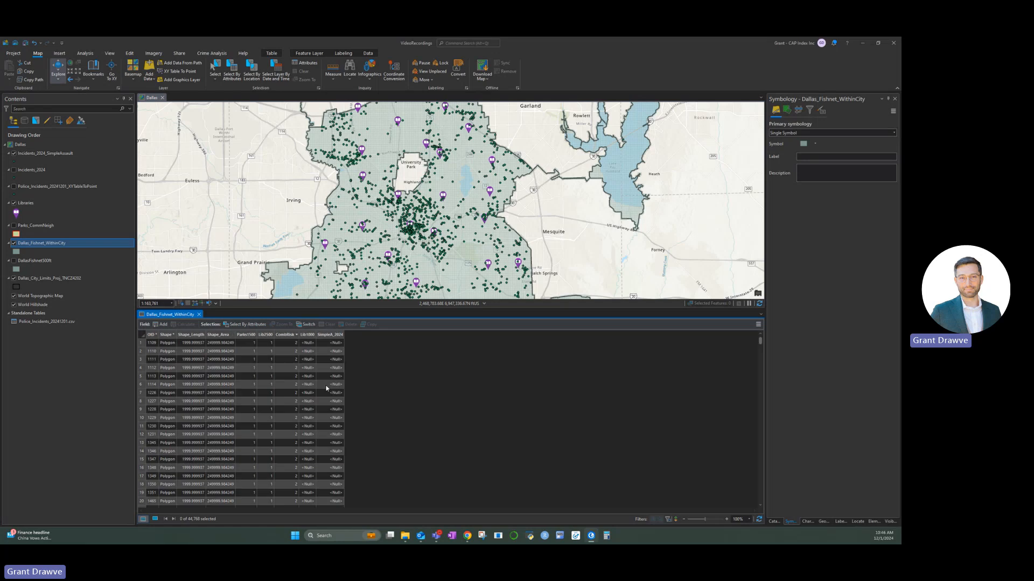
# - Calculate the Lib1000 and SimpleA_2024 fields as 0 for all fishnet cells
pyautogui.rightClick(307, 335)
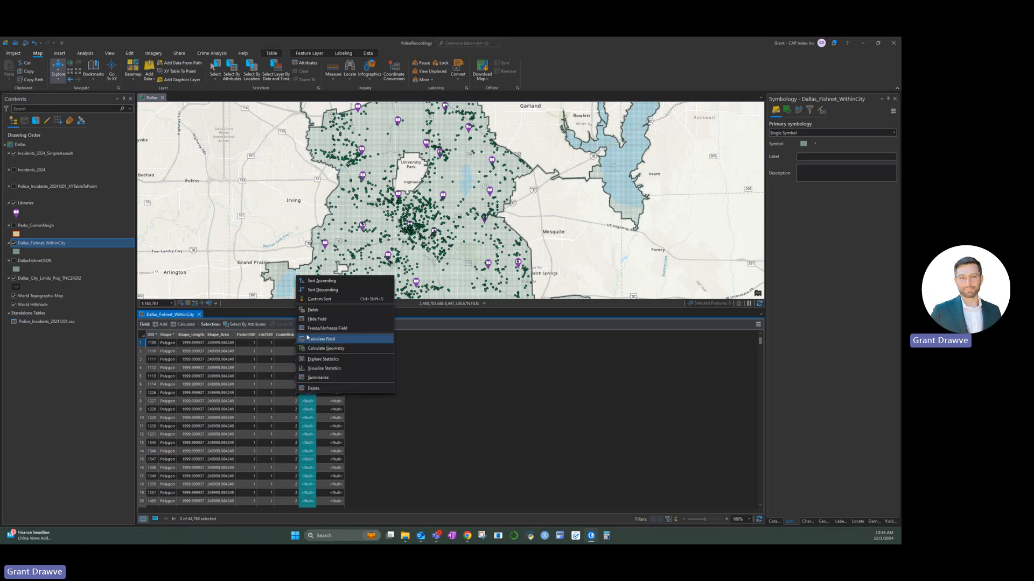
pyautogui.click(321, 339)
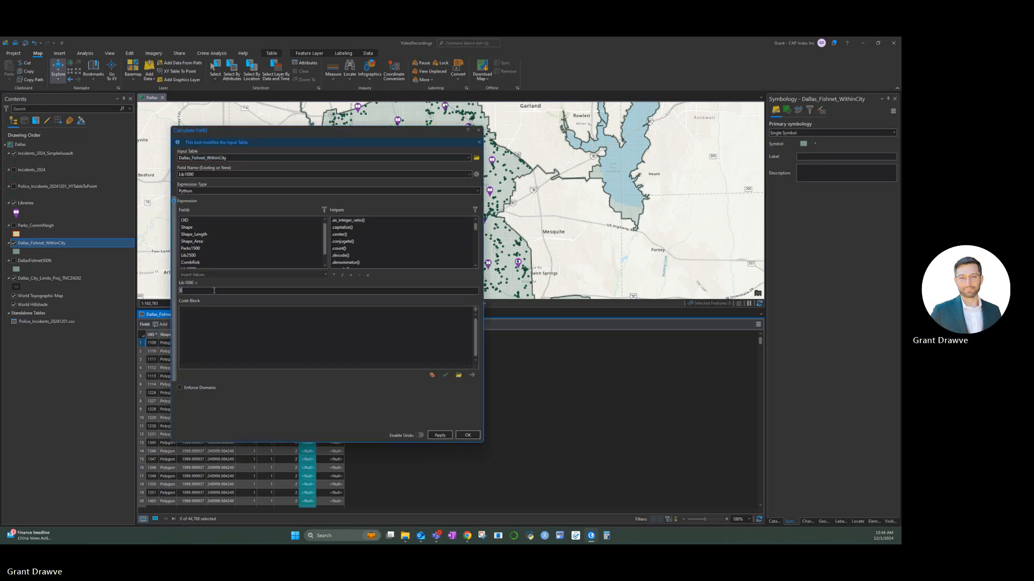
pyautogui.click(463, 437)
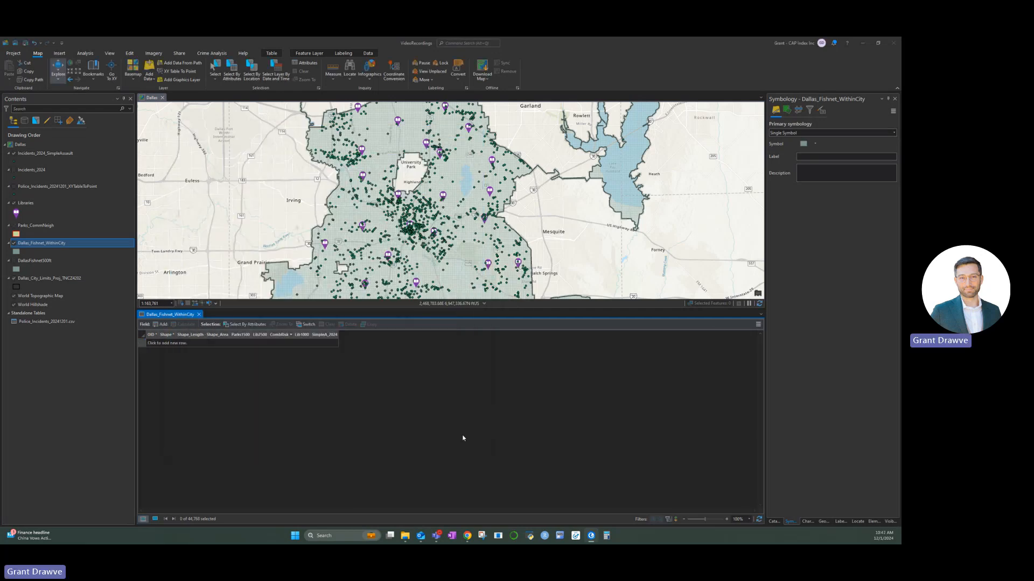
pyautogui.rightClick(334, 336)
pyautogui.click(335, 339)
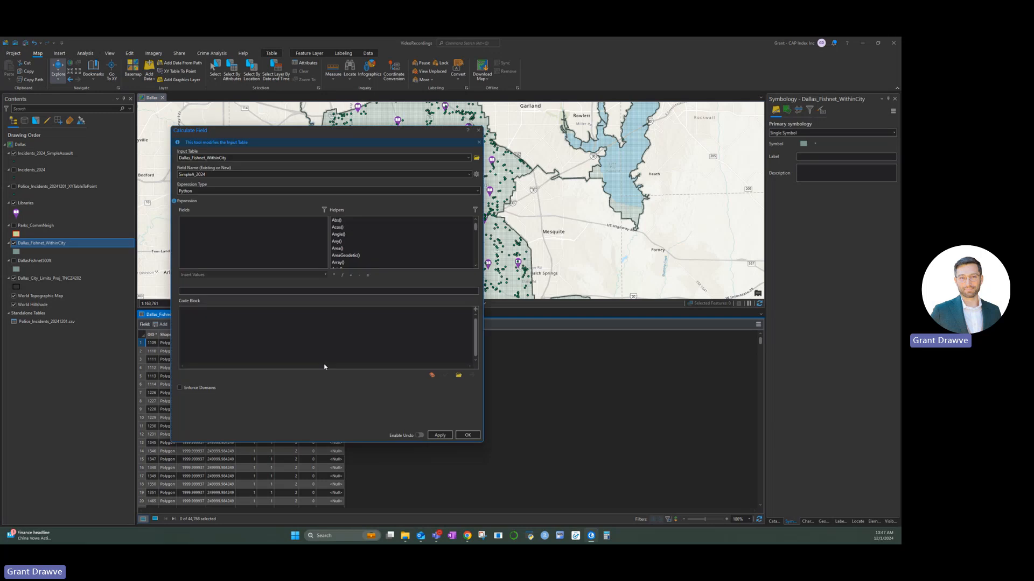
pyautogui.click(467, 435)
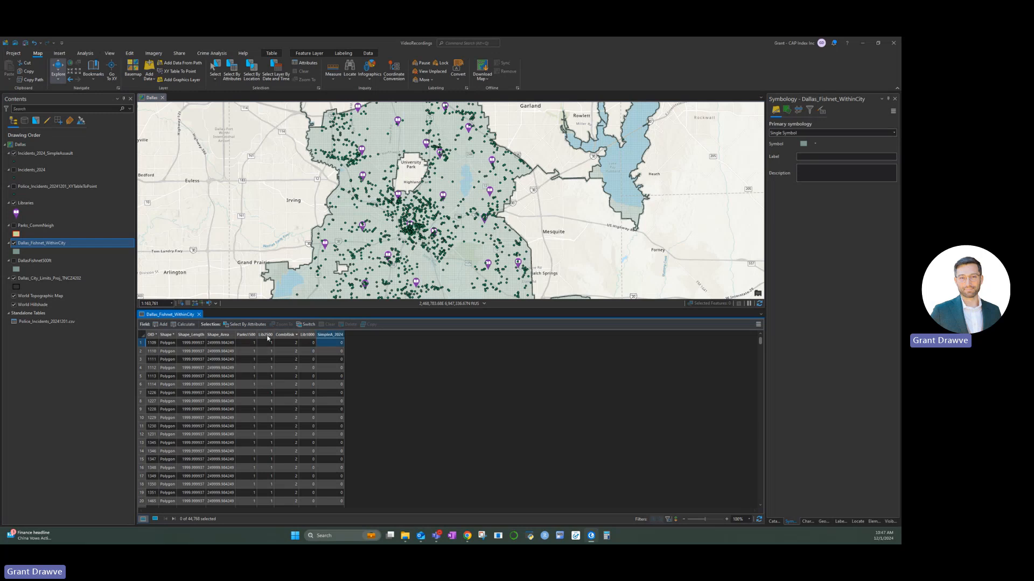
# - Hide the simple assault points and select the Dallas_Fishnet_WithinCity cells within a distance of 1000 US Survey Feet of Libraries
pyautogui.click(14, 154)
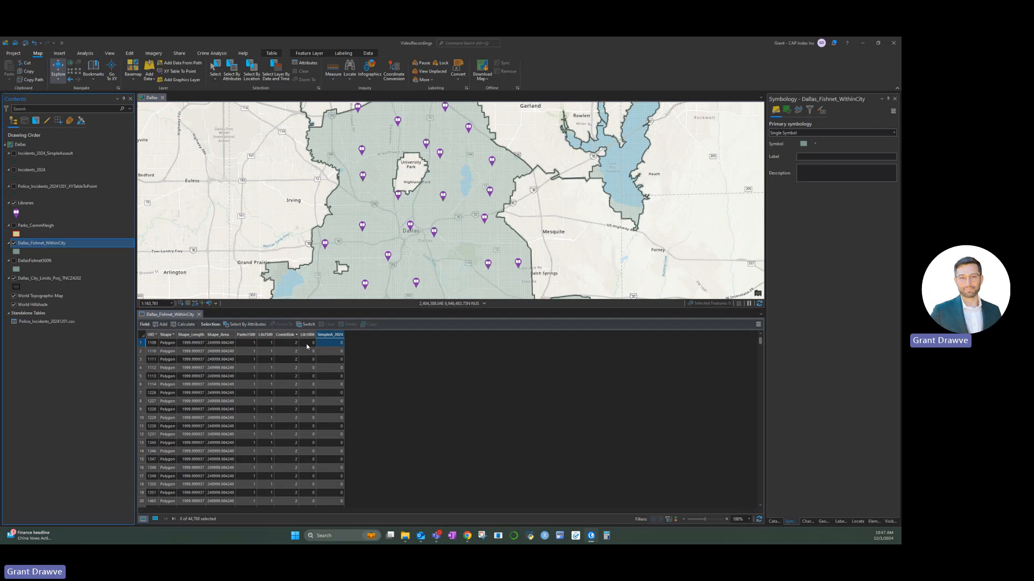
pyautogui.click(251, 70)
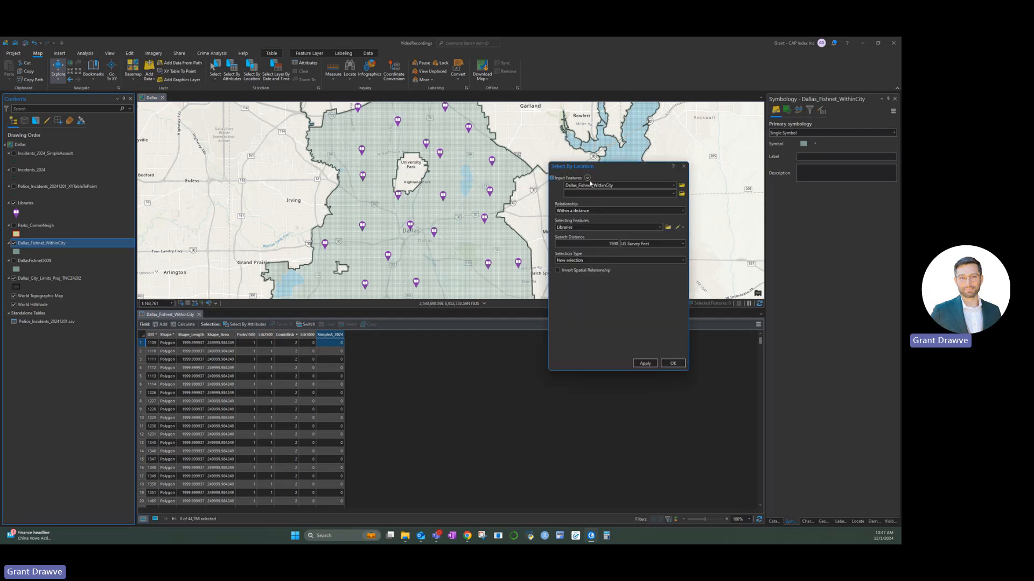
pyautogui.click(615, 185)
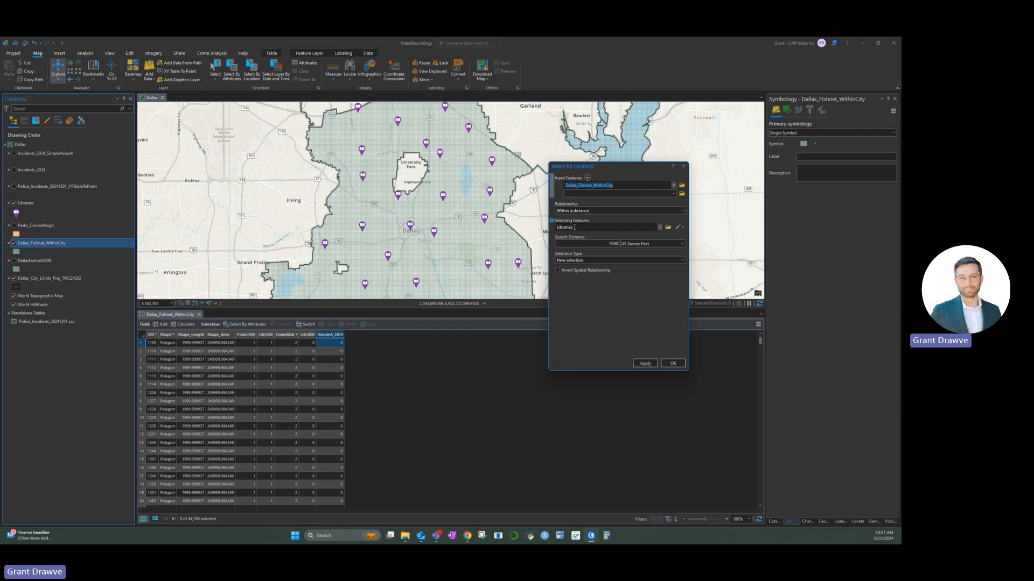
pyautogui.doubleClick(613, 244)
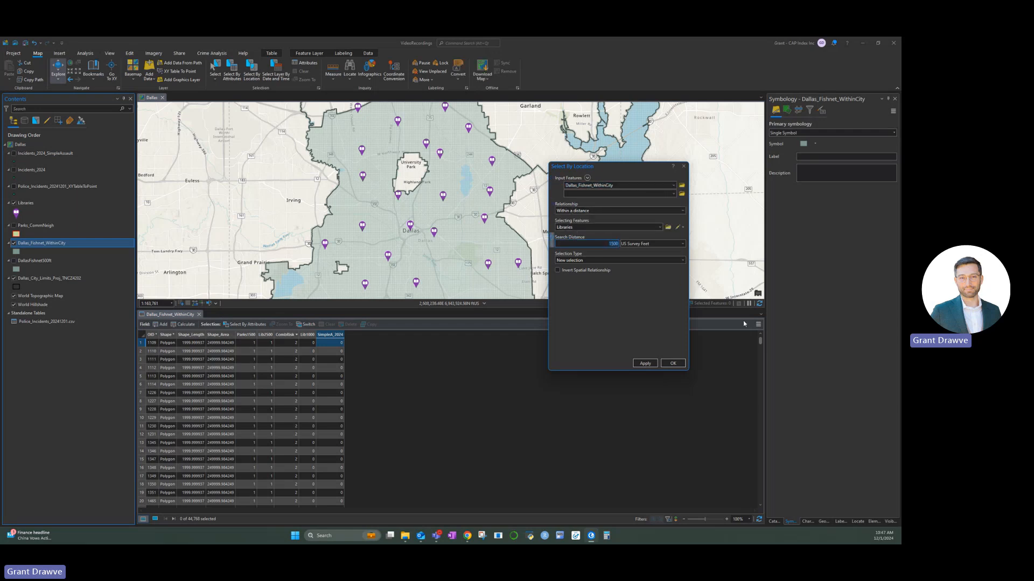
pyautogui.write('1')
pyautogui.click(642, 363)
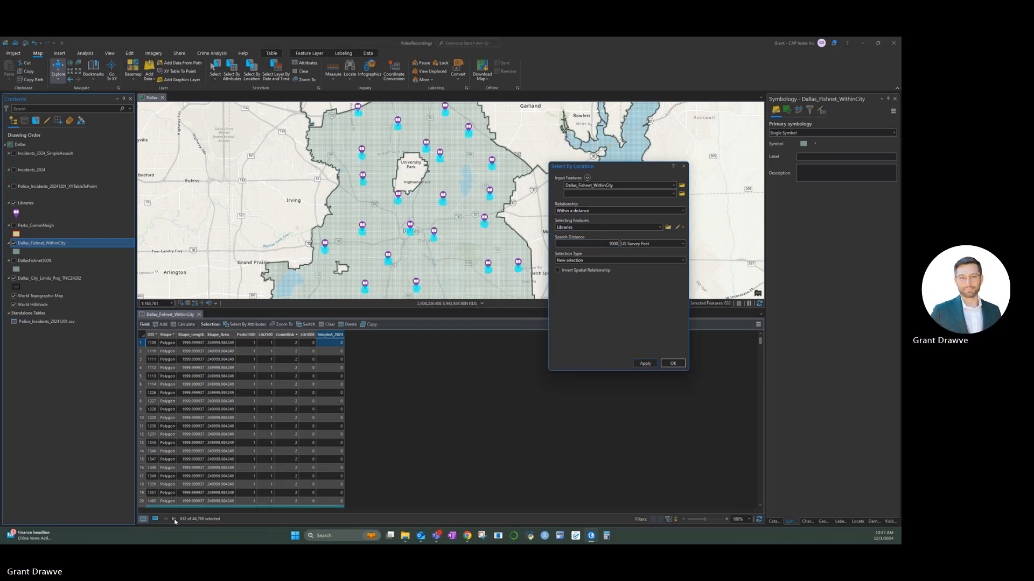
# - Calculate Lib1000 as 1 for the selected fishnet cells, close the location selection and clear the selected features
pyautogui.scroll(-2, 244, 463)
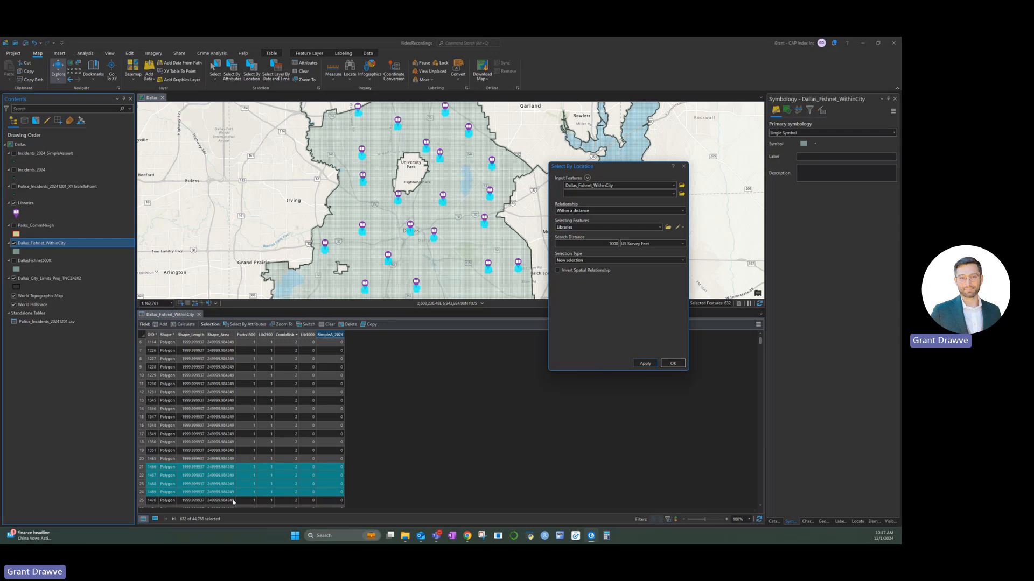
pyautogui.scroll(2, 233, 502)
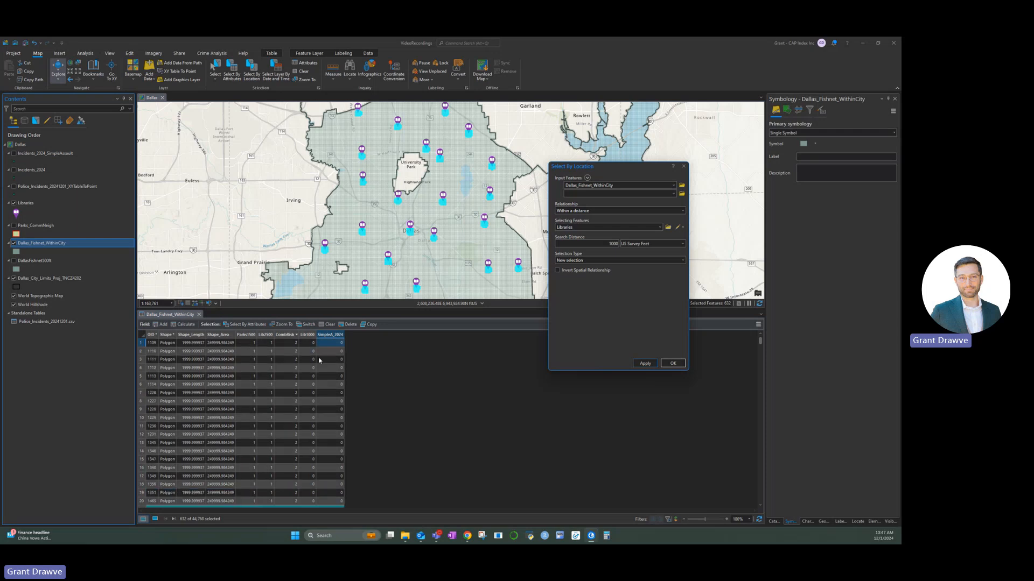
pyautogui.scroll(-2, 319, 360)
pyautogui.rightClick(308, 335)
pyautogui.click(310, 337)
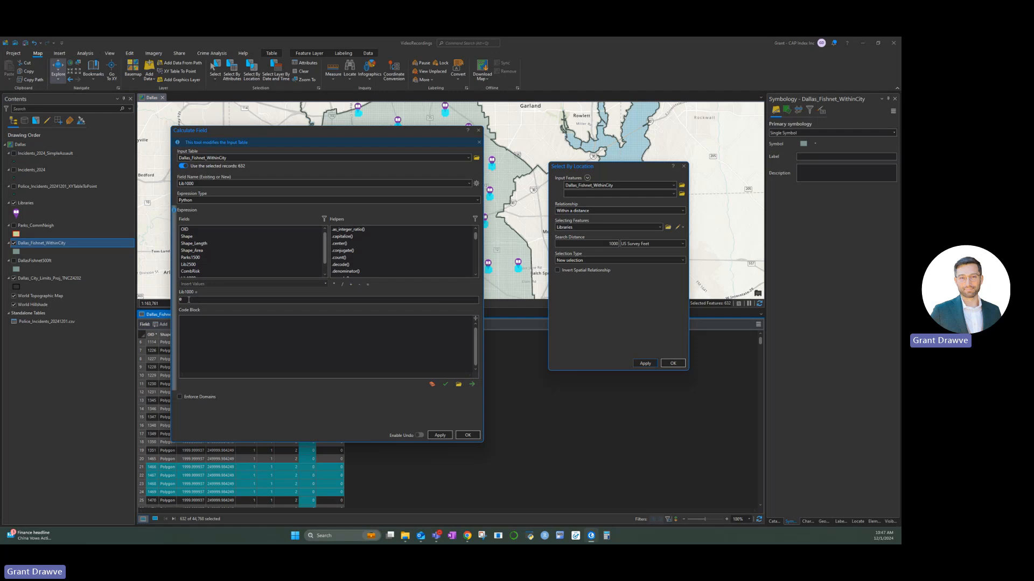
pyautogui.click(444, 437)
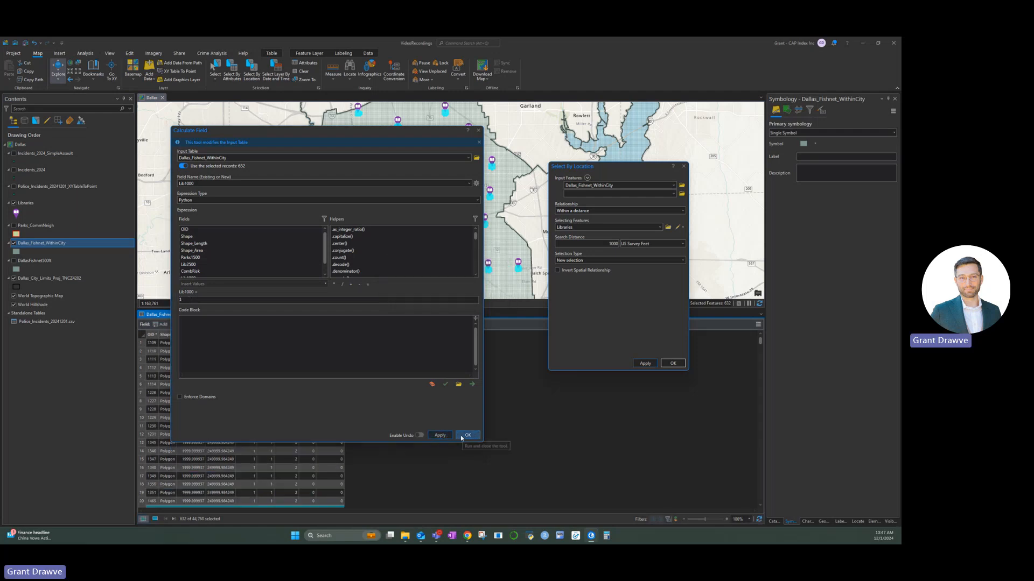
pyautogui.click(466, 435)
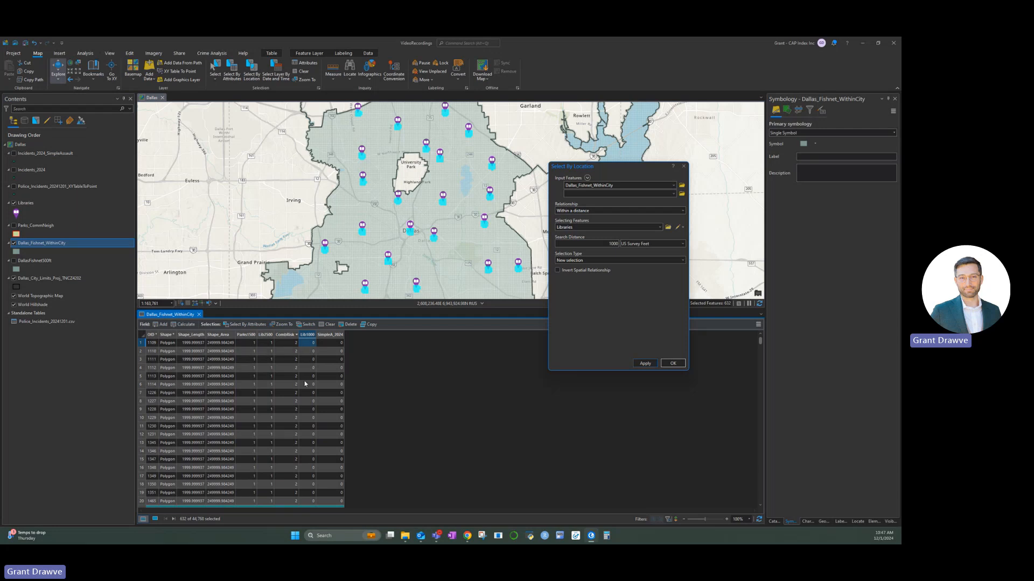
pyautogui.click(683, 166)
pyautogui.click(302, 71)
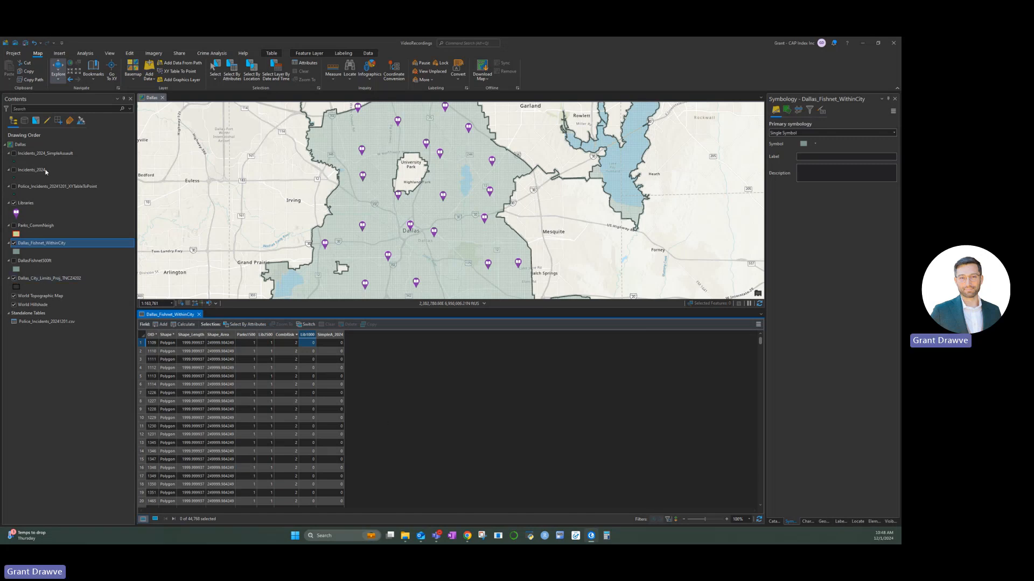
# - Show the 2024 simple assault points, hide the Libraries layer, and inspect how the points fall within the fishnet cells
pyautogui.click(14, 154)
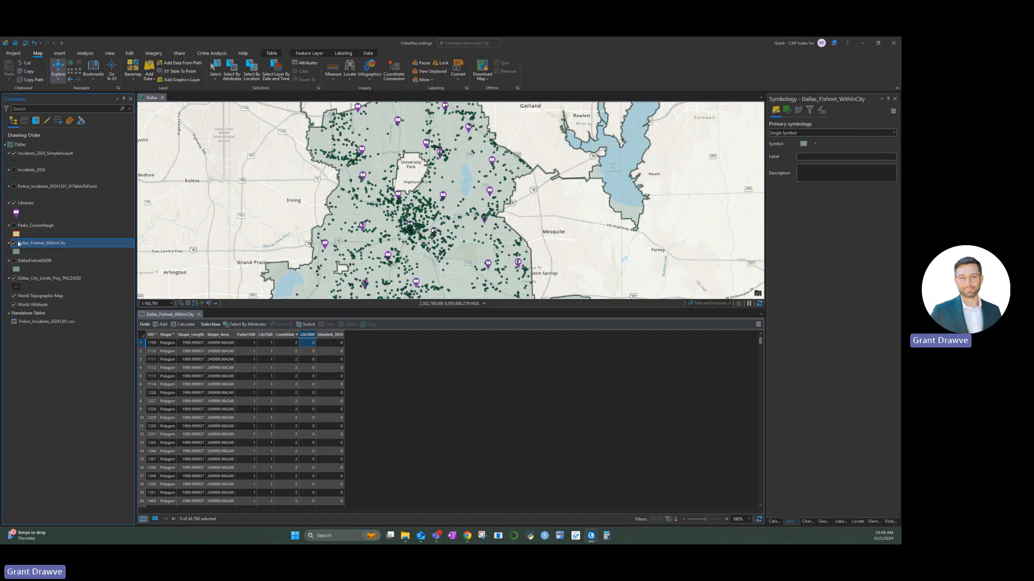
pyautogui.click(14, 204)
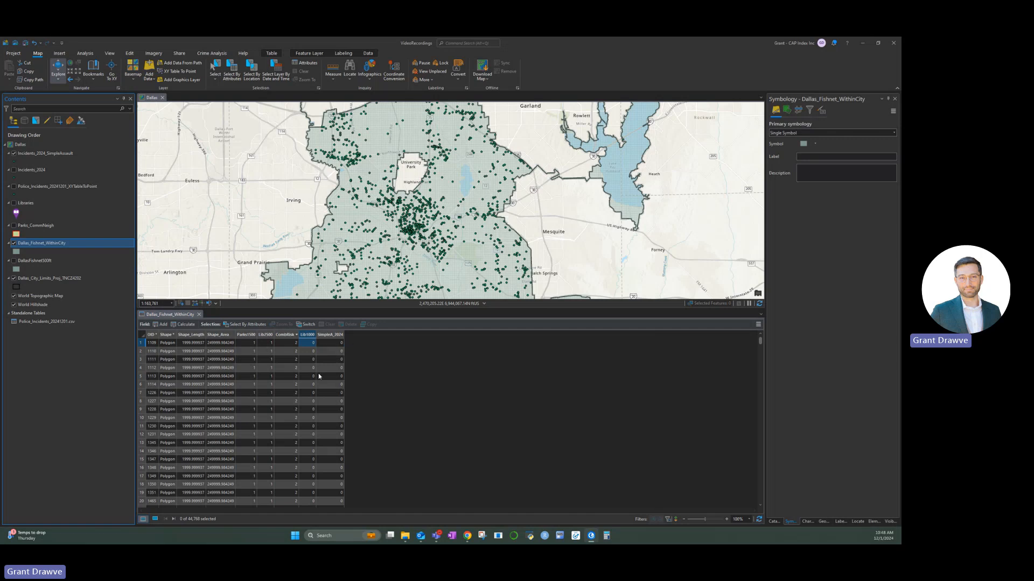
pyautogui.scroll(5, 323, 258)
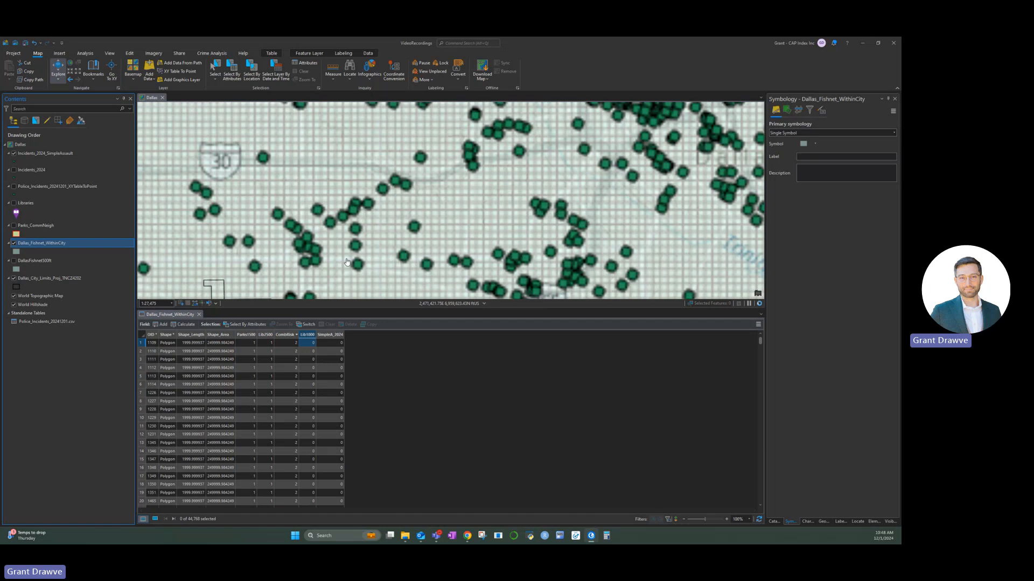
pyautogui.scroll(3, 322, 259)
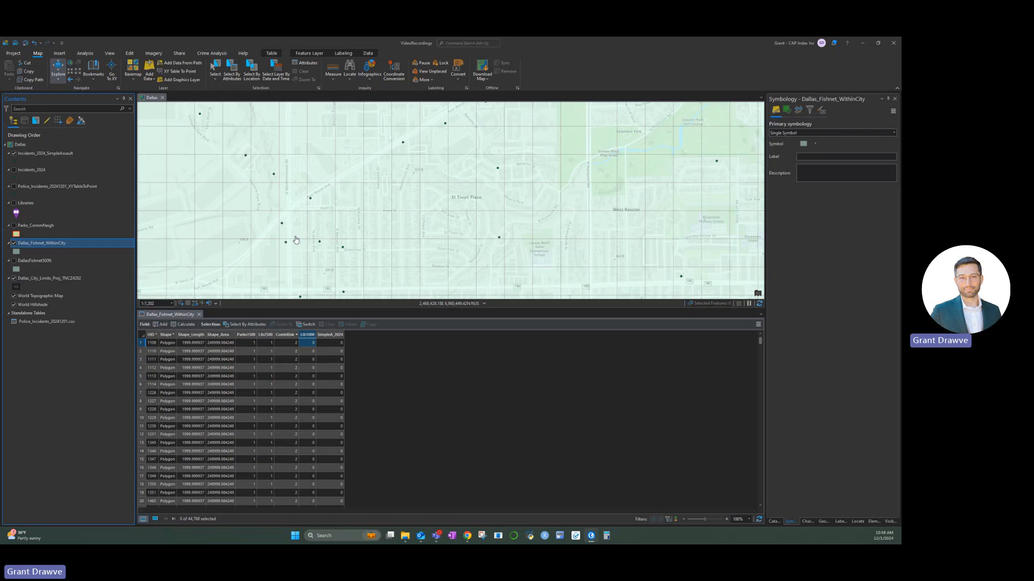
# - Start a spatial join on Dallas_Fishnet_WithinCity with Incidents_2024_SimpleAssault as the join features
pyautogui.rightClick(30, 245)
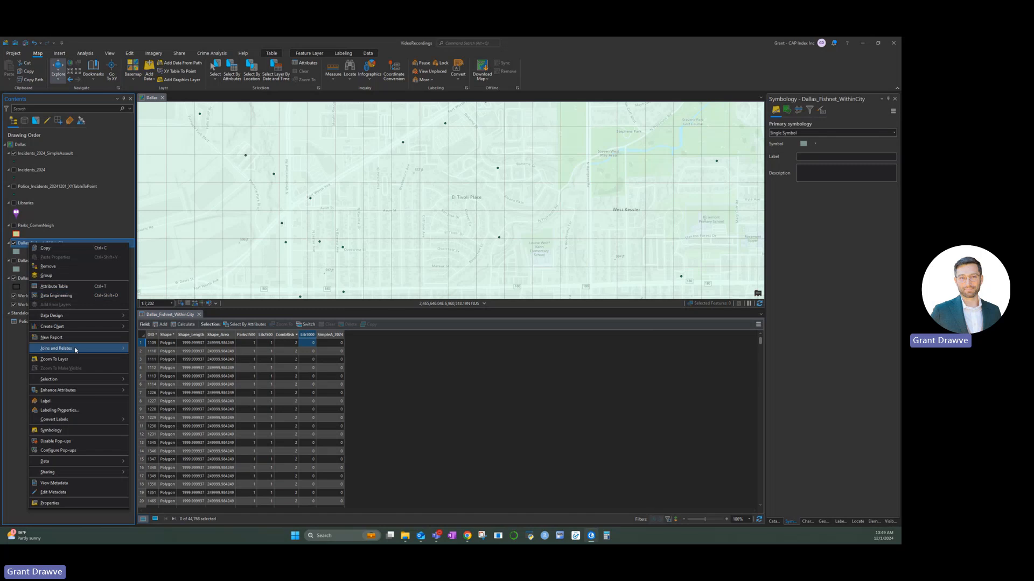
pyautogui.moveTo(76, 350)
pyautogui.click(157, 378)
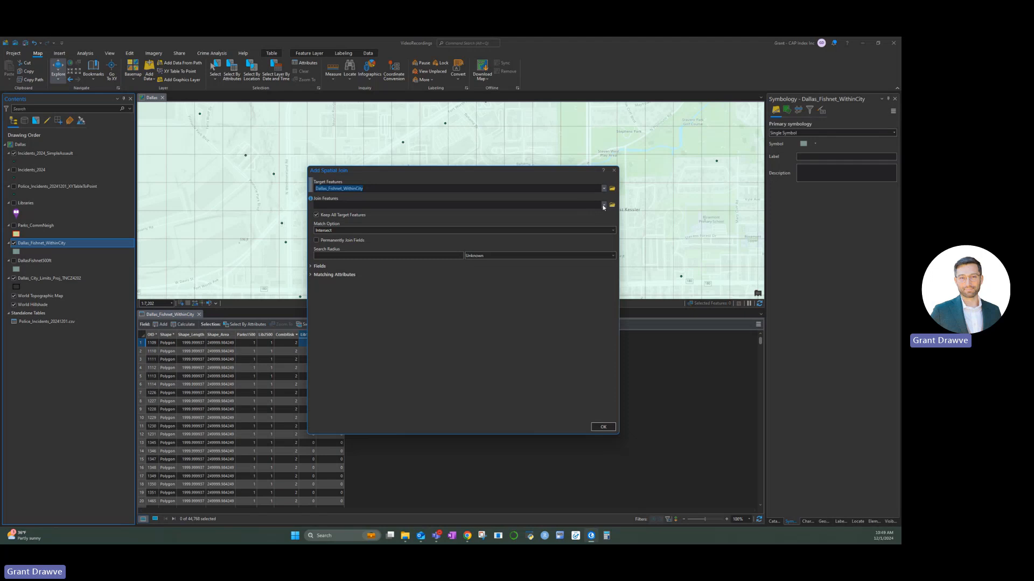
pyautogui.click(604, 206)
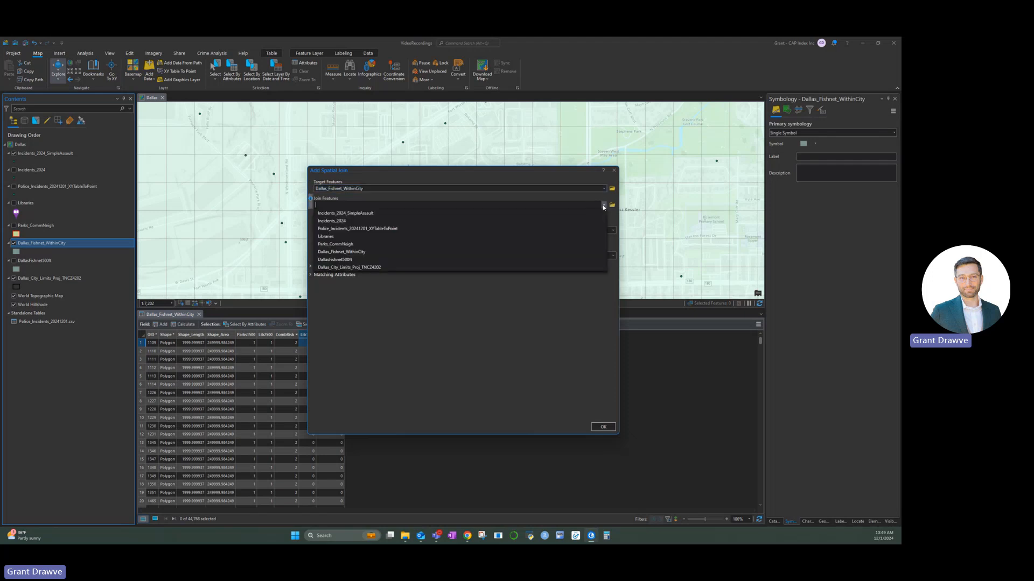
pyautogui.click(444, 214)
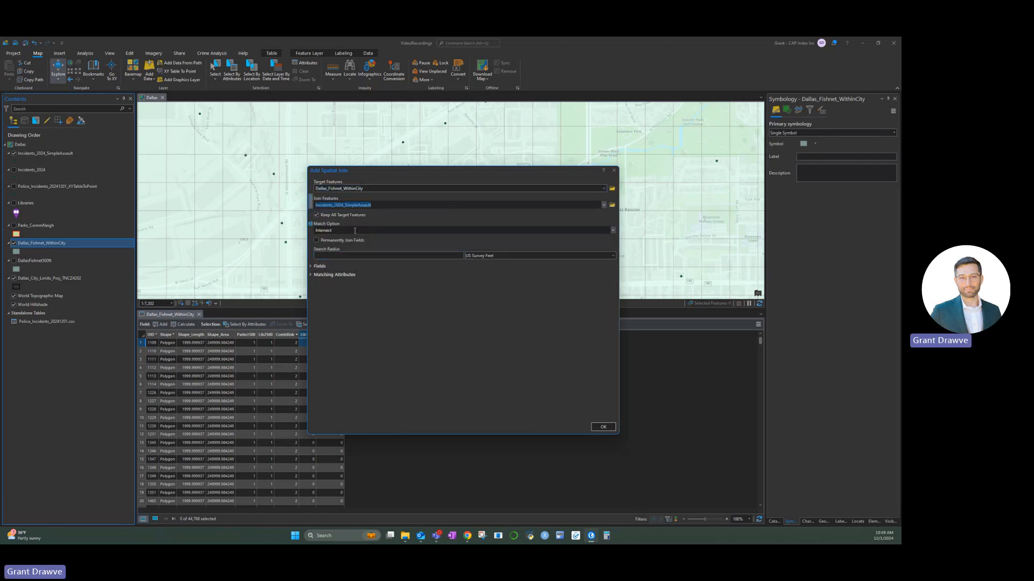
# - Examine the incident fields in the spatial join's field map, switching the option to permanently join fields on and off
pyautogui.click(313, 266)
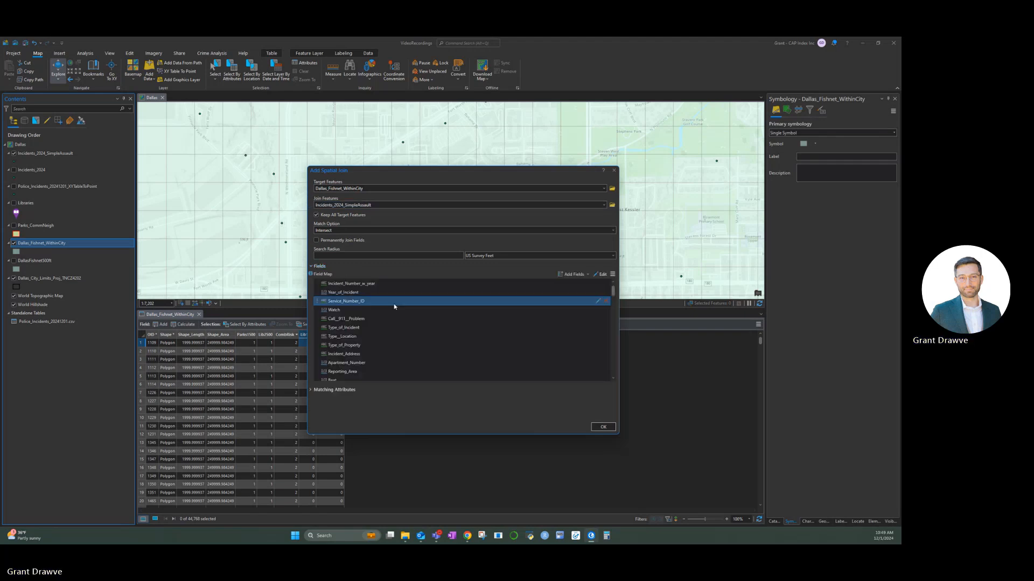
pyautogui.scroll(-3, 399, 310)
pyautogui.scroll(-10, 416, 326)
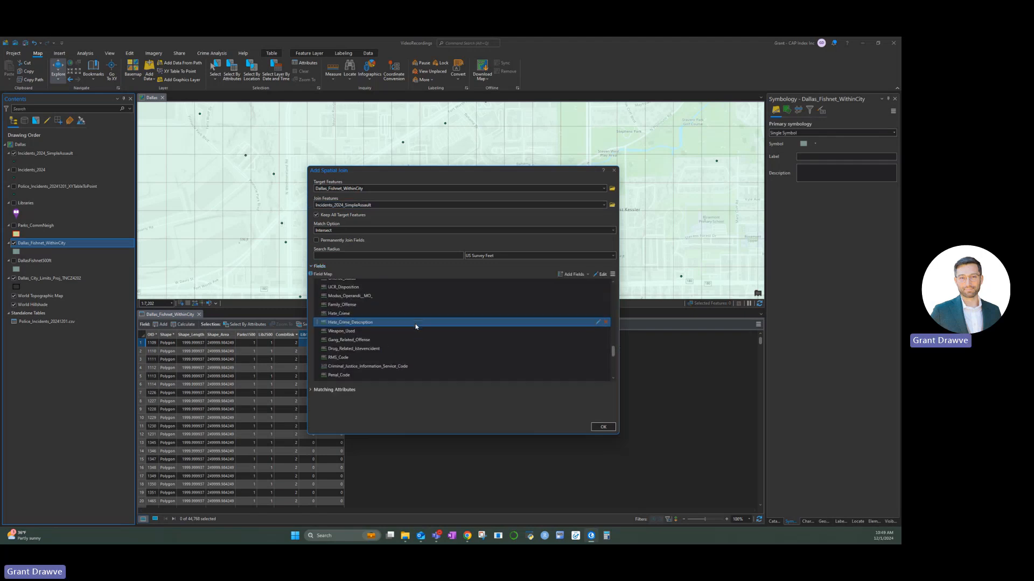
pyautogui.scroll(10, 418, 326)
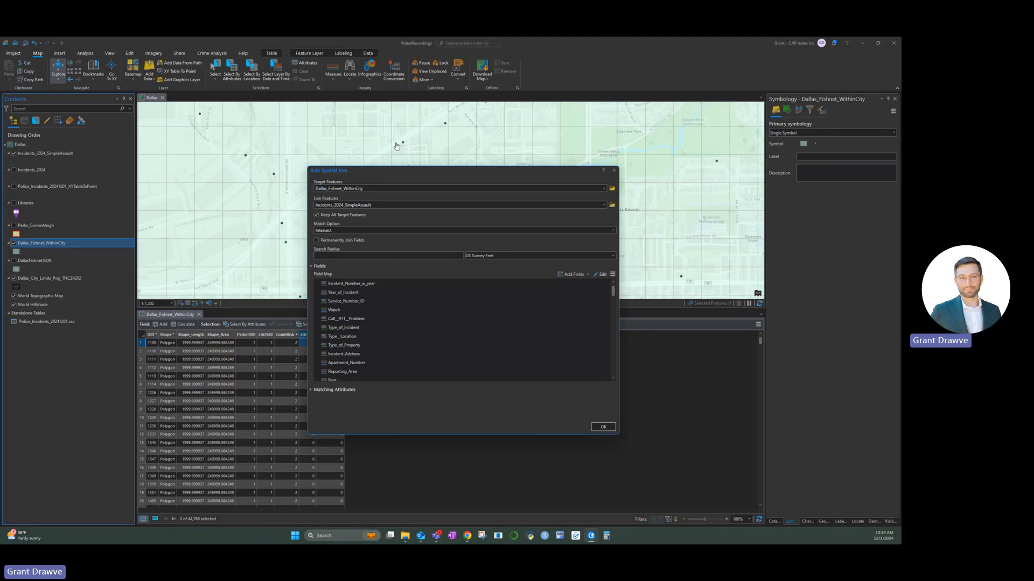
pyautogui.click(371, 336)
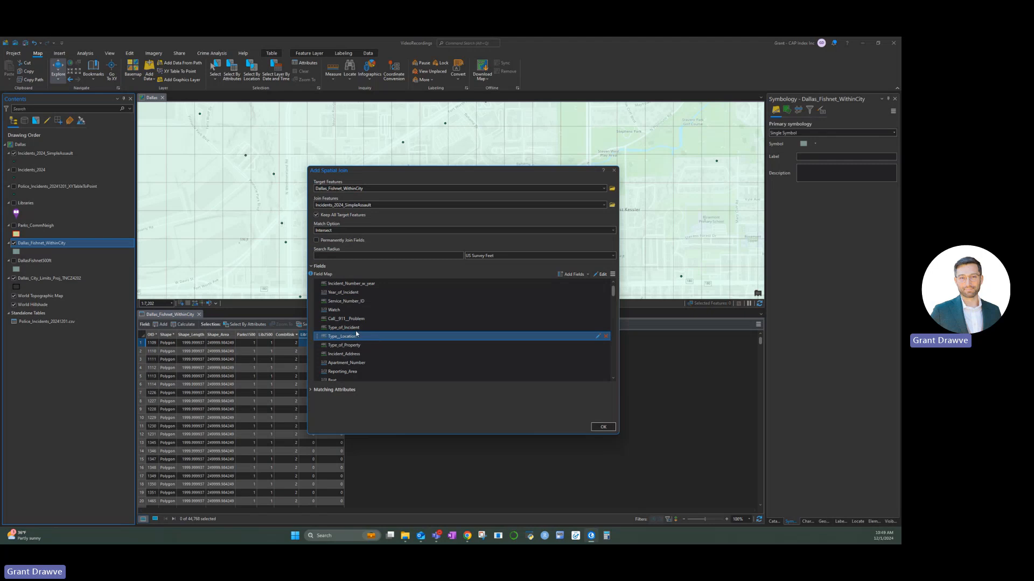
pyautogui.click(317, 241)
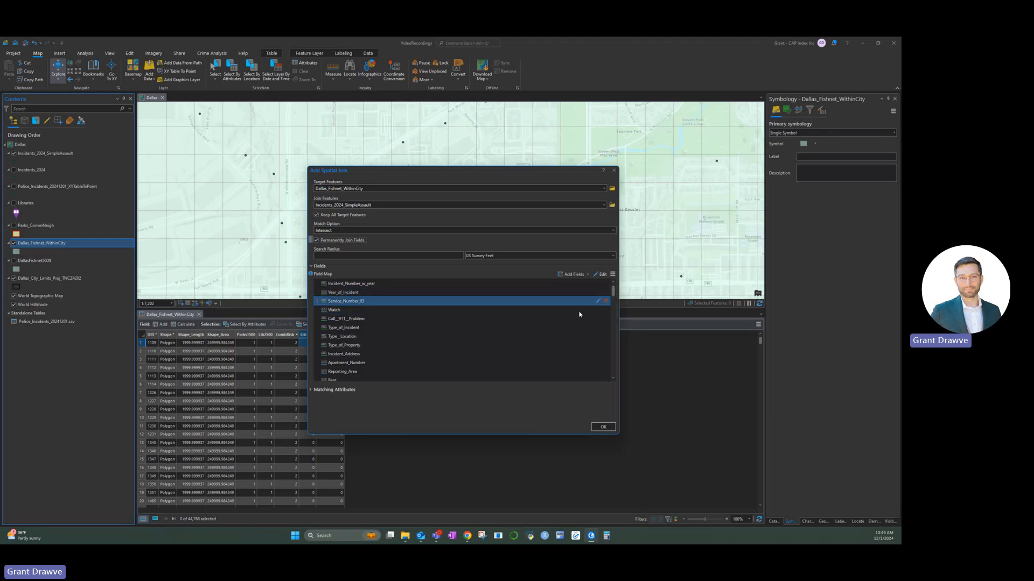
pyautogui.scroll(-8, 587, 320)
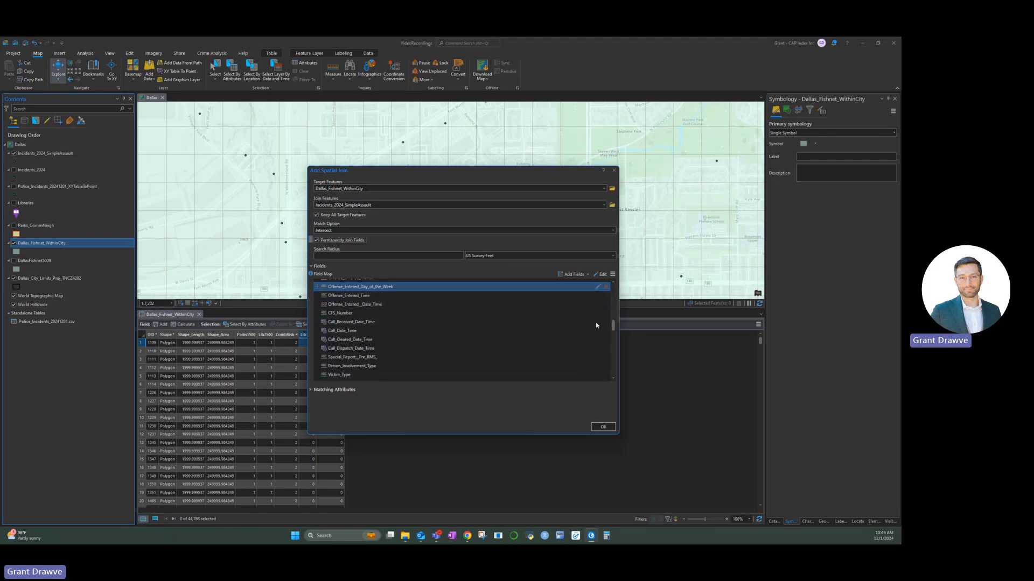
pyautogui.scroll(-1, 597, 326)
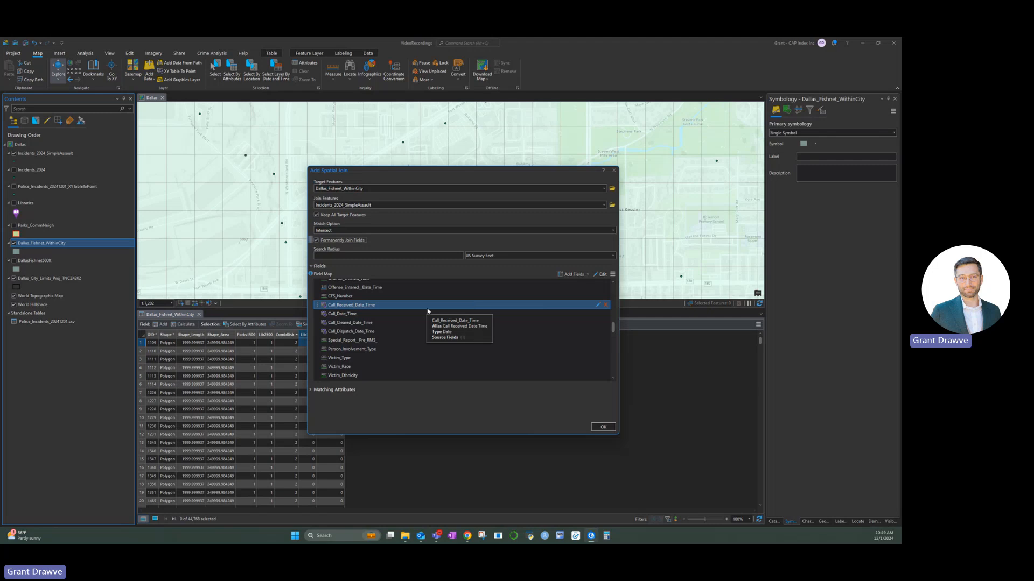
pyautogui.scroll(6, 431, 306)
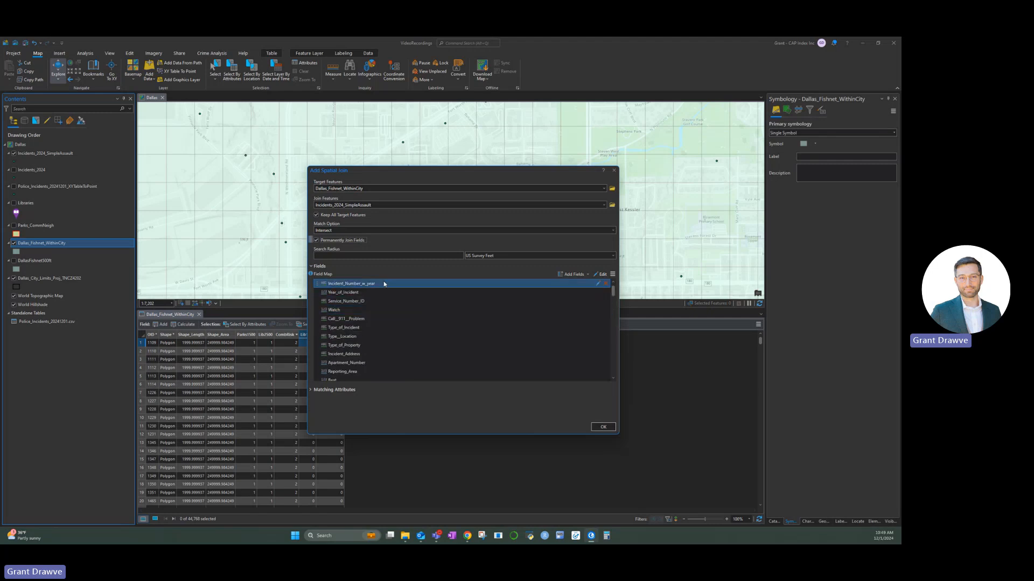
pyautogui.click(366, 286)
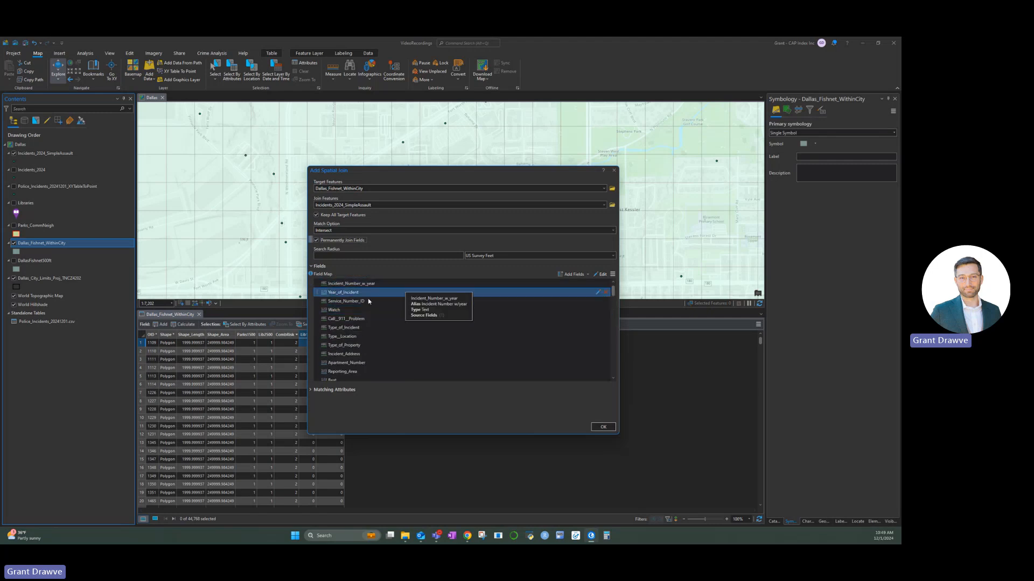
pyautogui.scroll(-5, 414, 323)
pyautogui.scroll(-8, 430, 333)
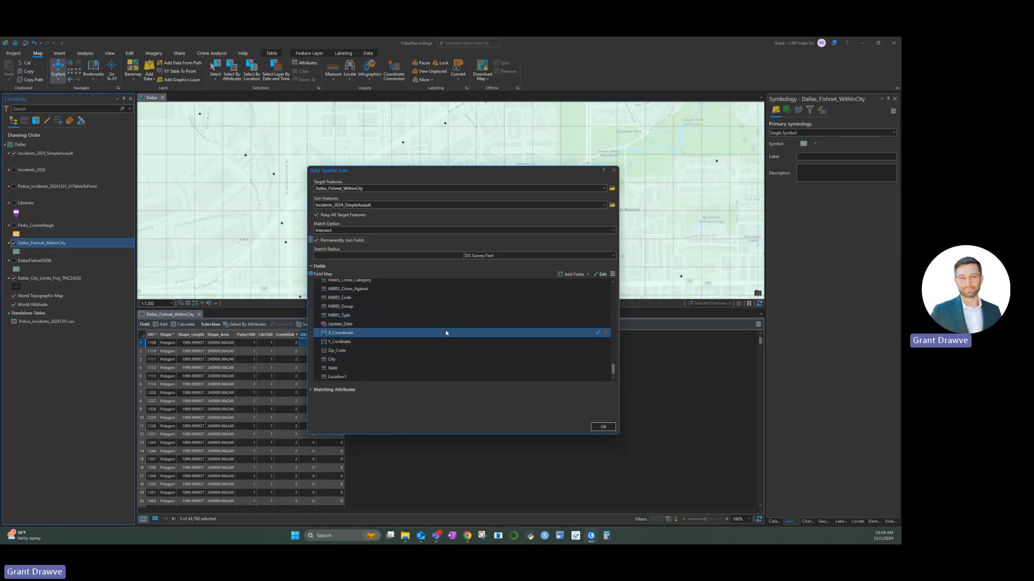
pyautogui.scroll(6, 447, 331)
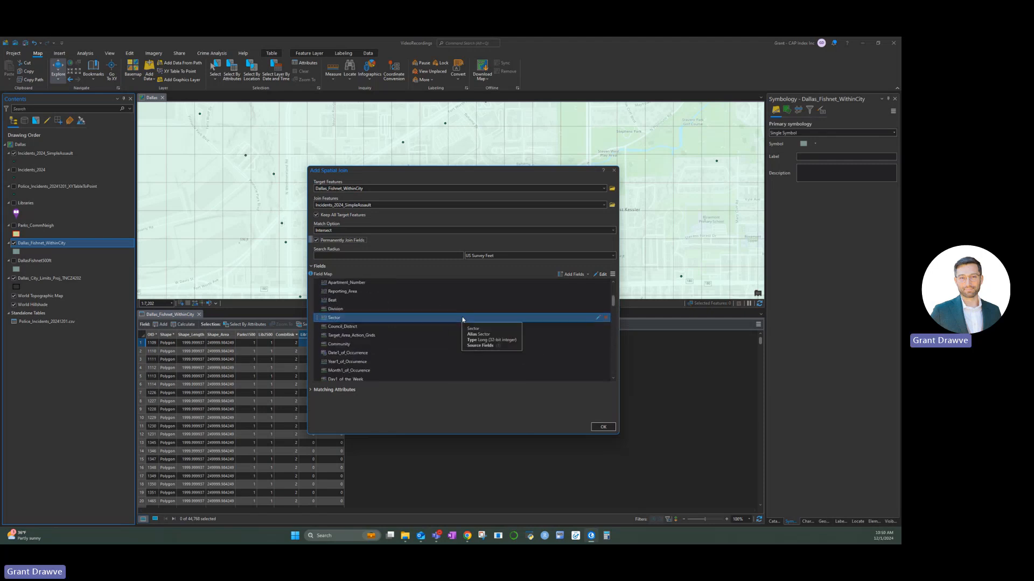
pyautogui.scroll(3, 462, 319)
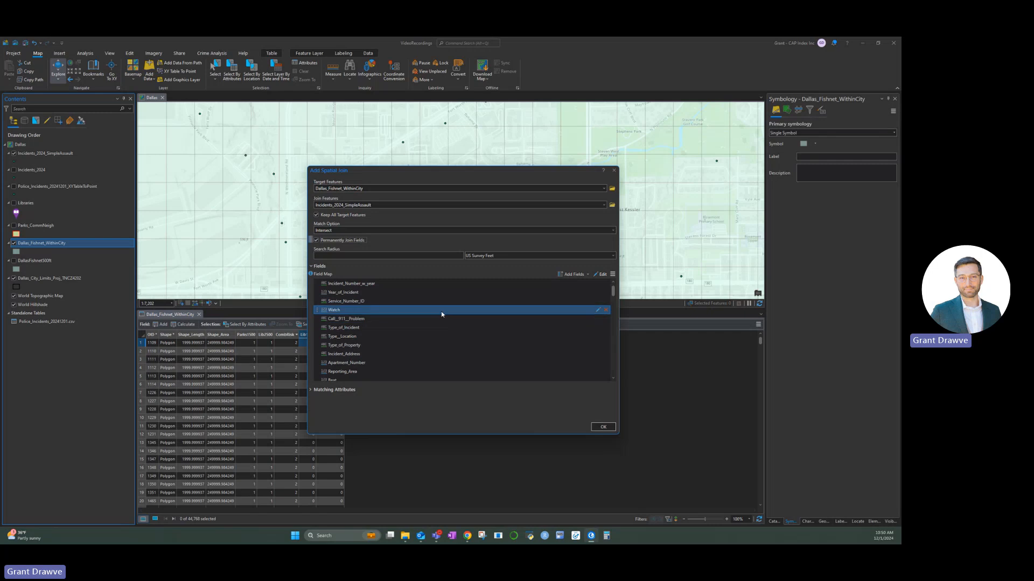
pyautogui.click(317, 240)
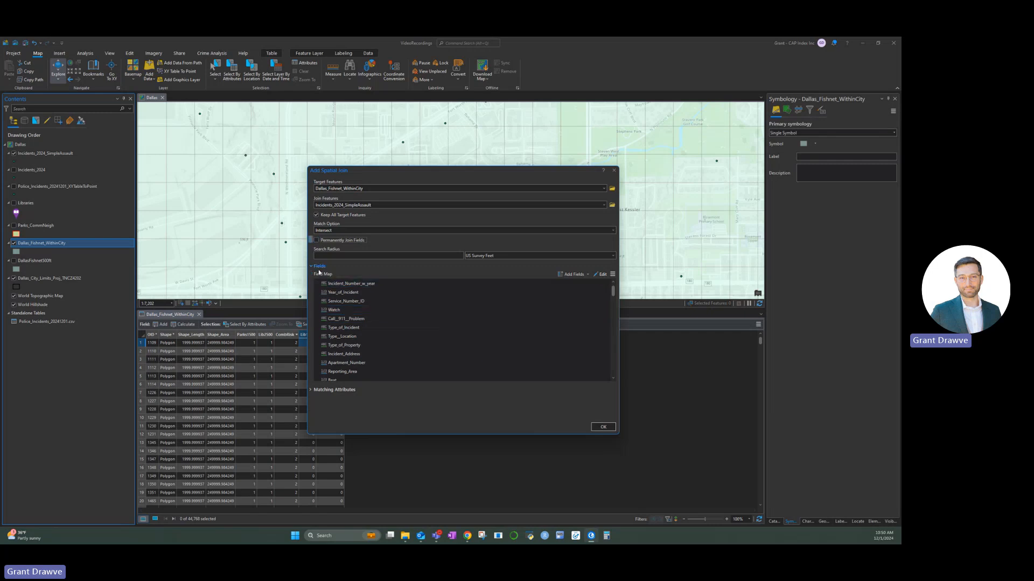
pyautogui.click(314, 267)
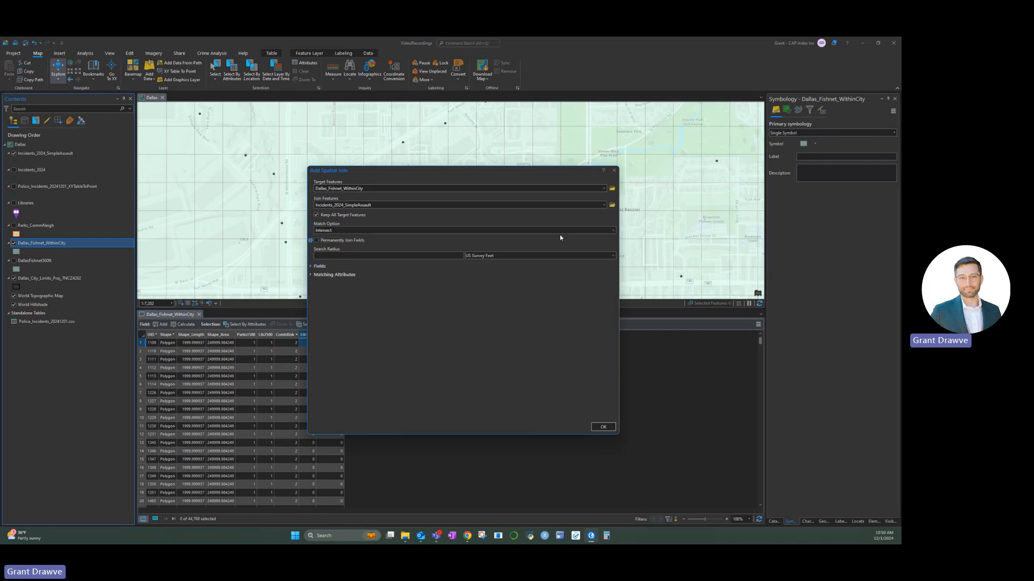
# - Keep Intersect as the match option and run the spatial join
pyautogui.click(612, 231)
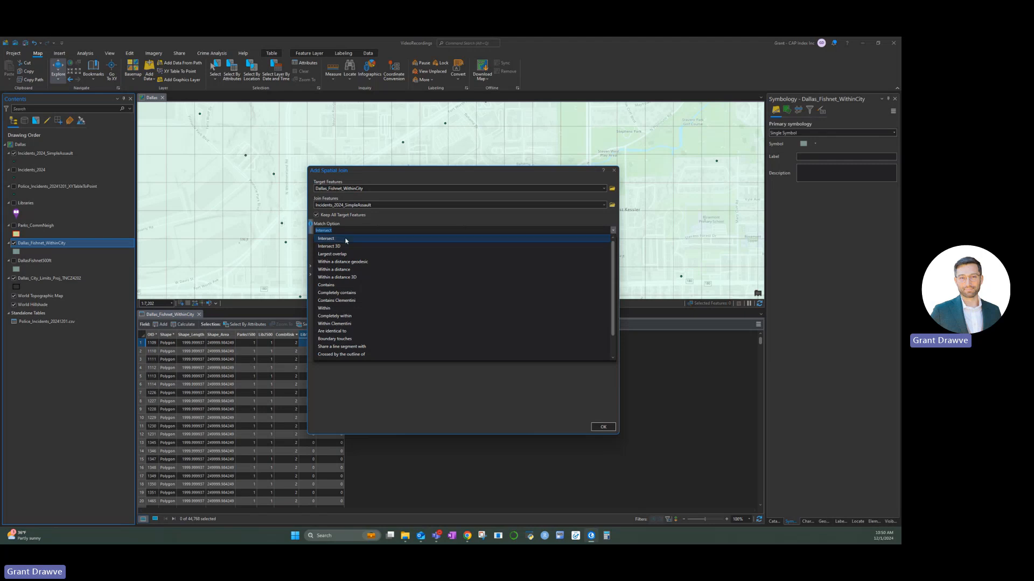
pyautogui.click(603, 239)
pyautogui.click(611, 428)
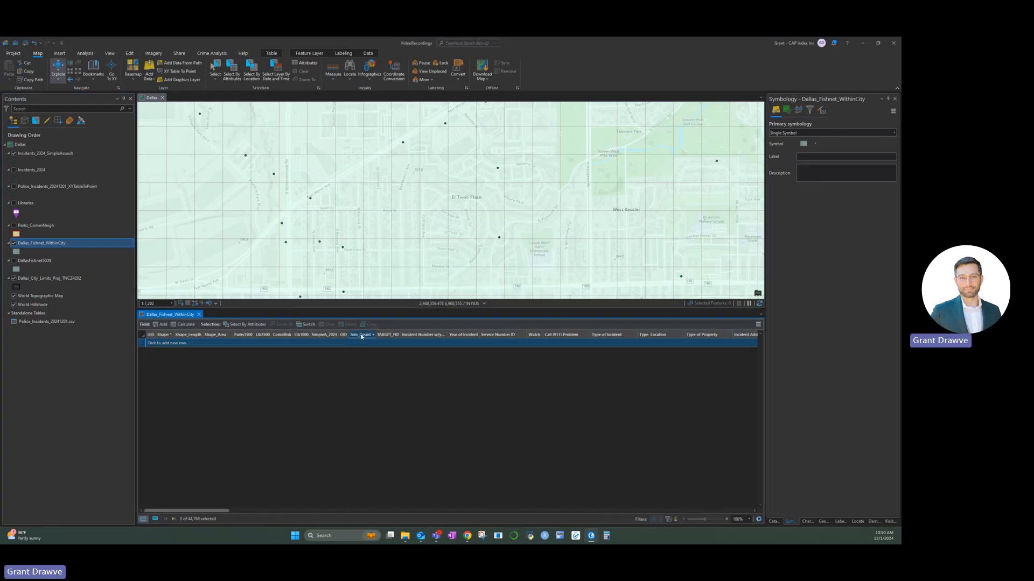
# - Sort the fishnet attribute table by Join_Count in descending order, then close and reopen the table
pyautogui.click(362, 335)
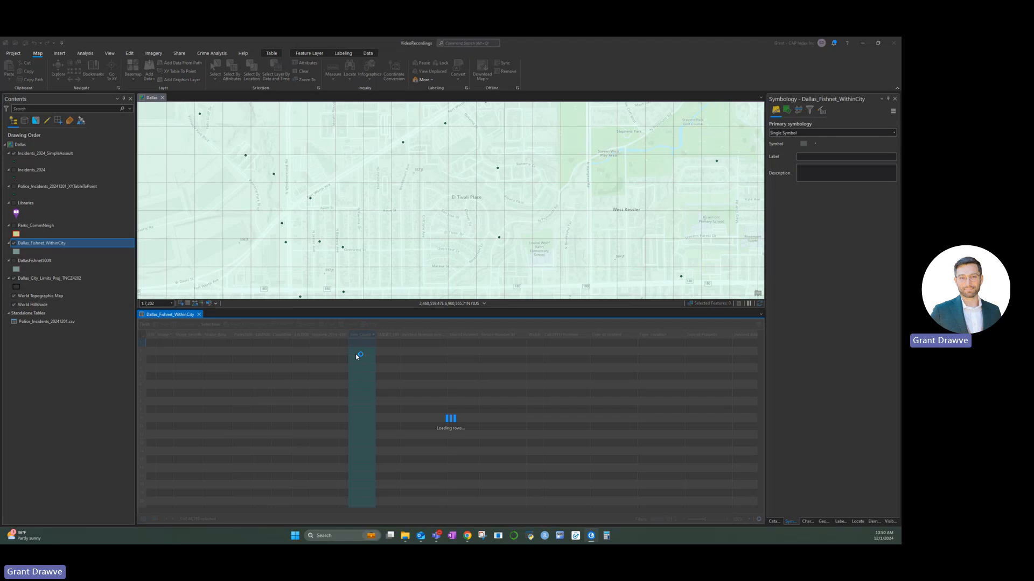
pyautogui.scroll(-3, 334, 260)
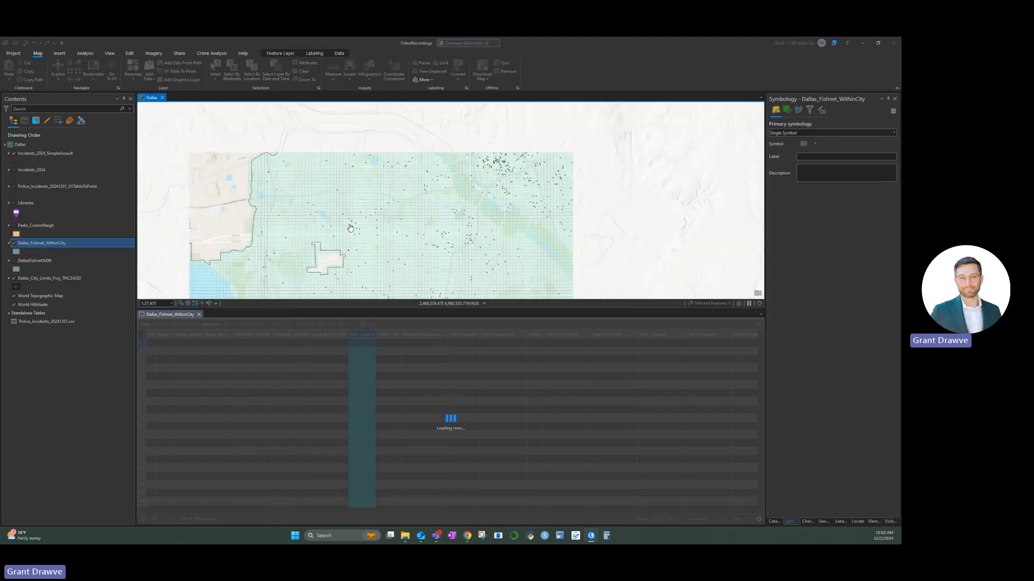
pyautogui.scroll(-2, 364, 197)
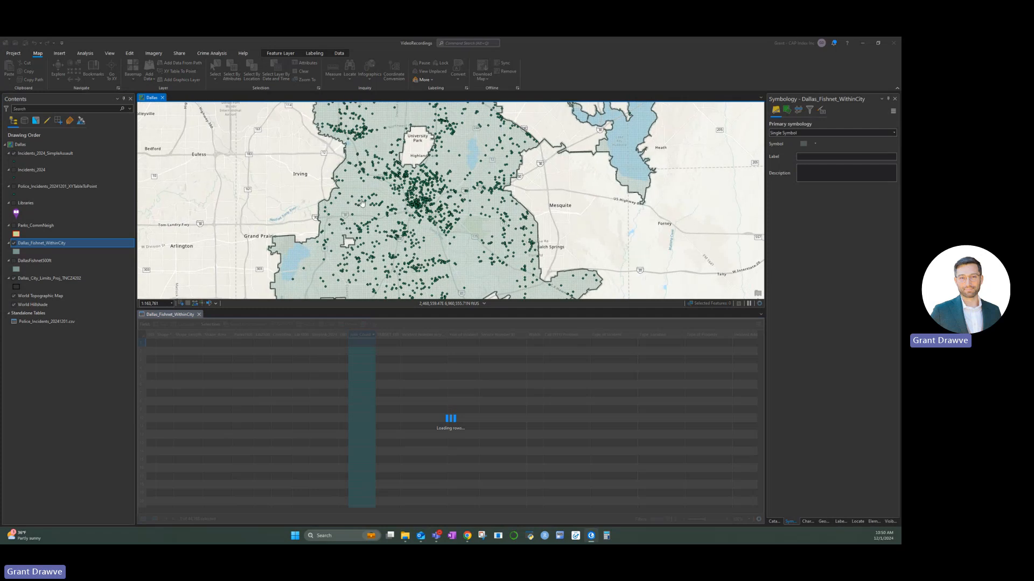
pyautogui.click(198, 314)
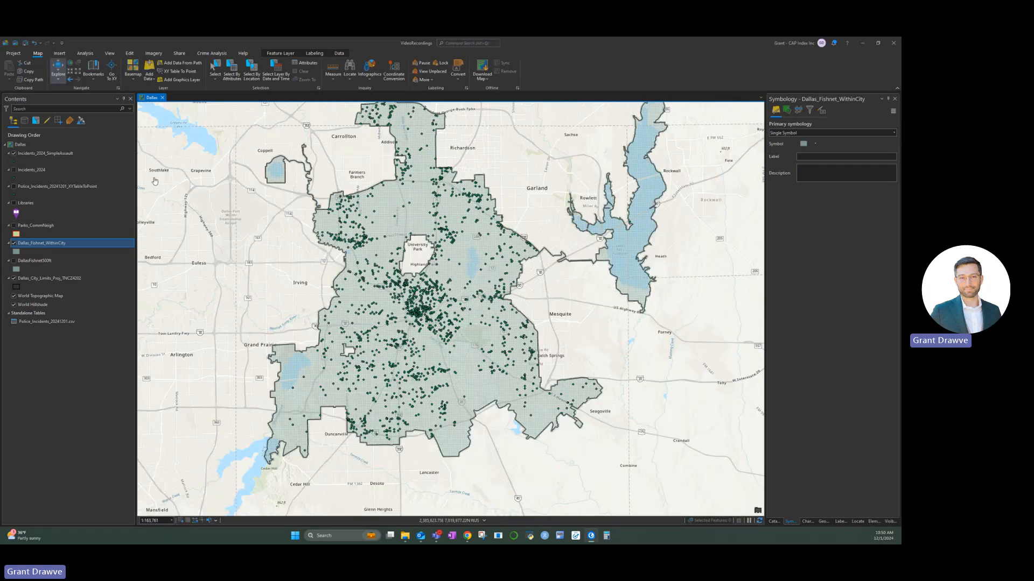
pyautogui.rightClick(46, 243)
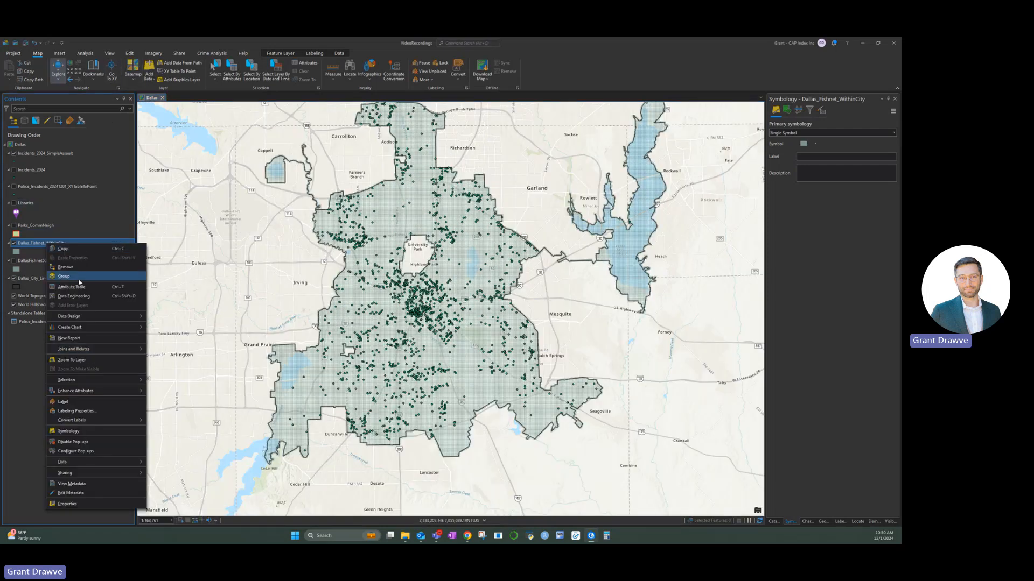
pyautogui.click(82, 290)
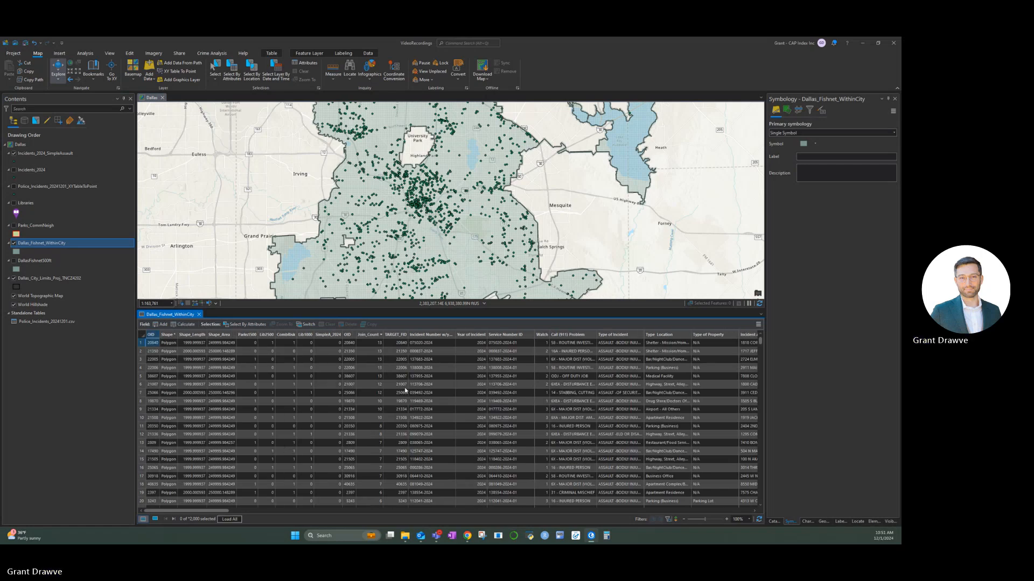
# - Select the five fishnet cells with the highest Join_Count, inspect them on the map and clear the selection
pyautogui.moveTo(141, 343); pyautogui.dragTo(143, 377)
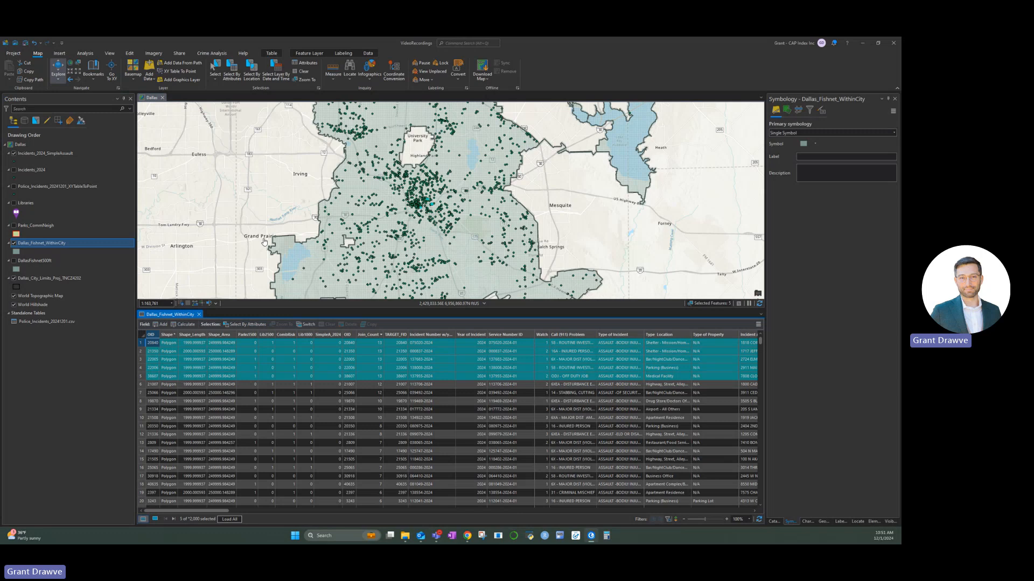
pyautogui.scroll(5, 431, 210)
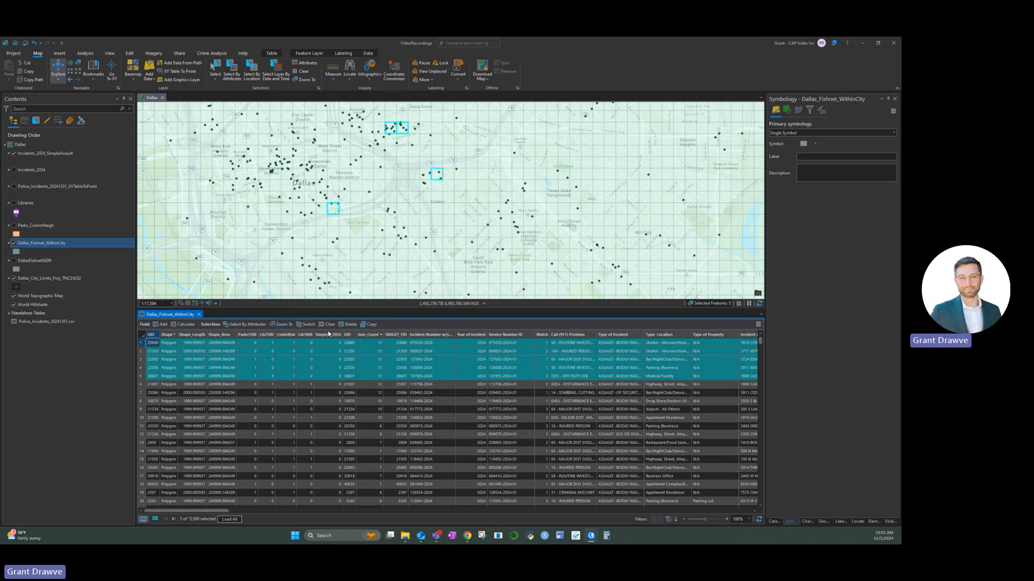
pyautogui.click(328, 324)
# - Calculate the SimpleA_2024 field of the fishnet table from the joined Join_Count field for all cells
pyautogui.rightClick(330, 335)
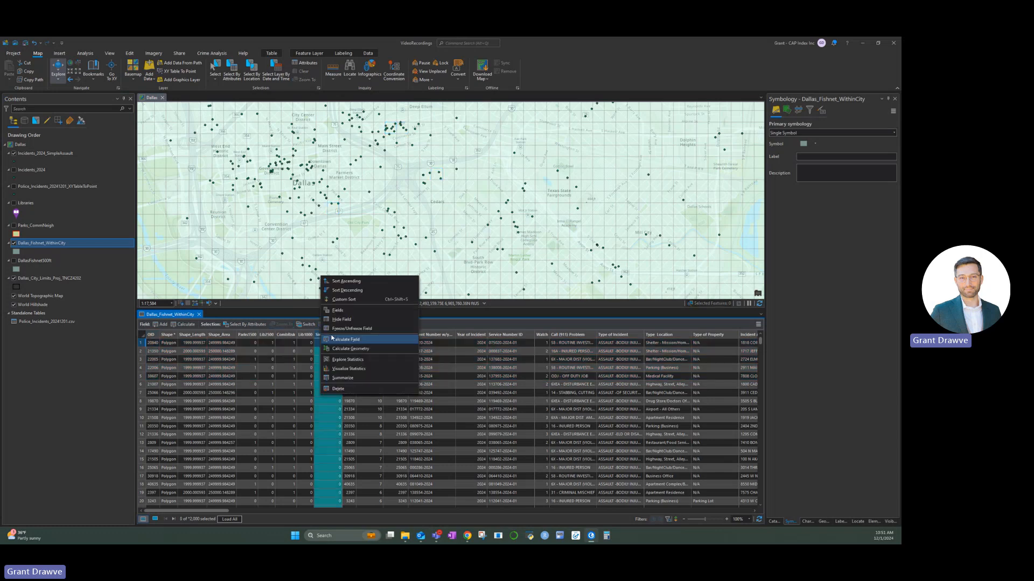
pyautogui.click(360, 341)
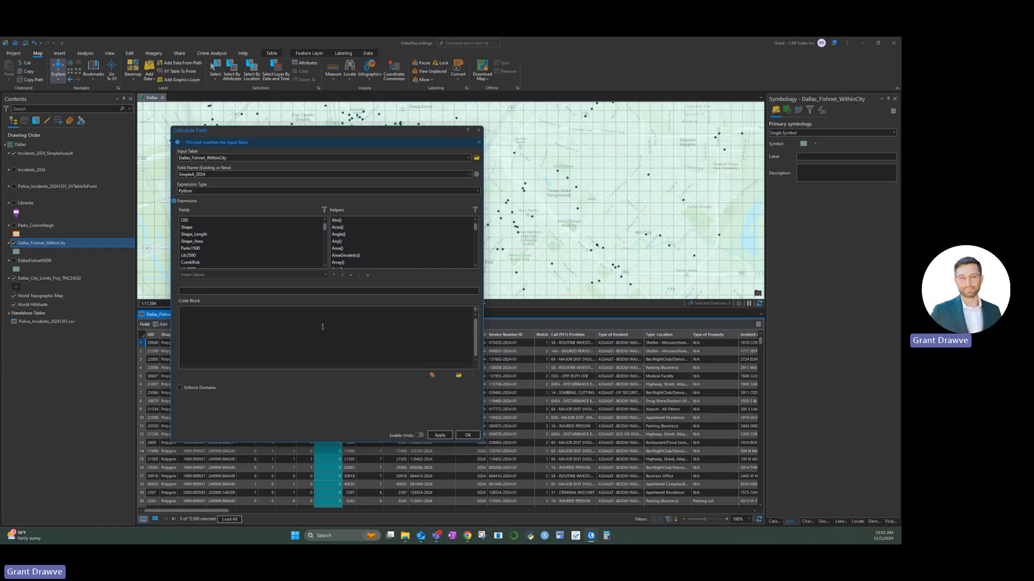
pyautogui.press('BackSpace')
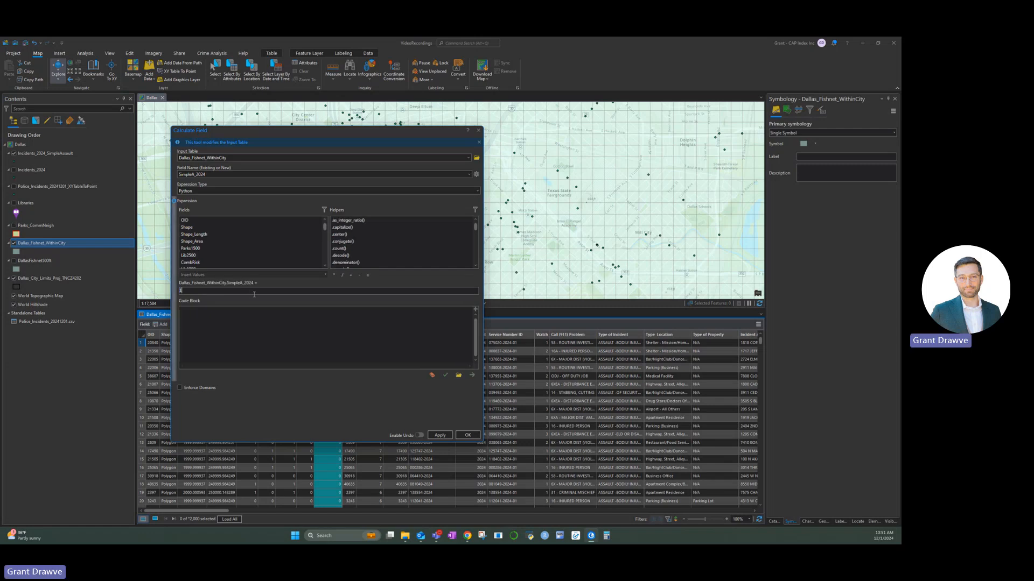
pyautogui.scroll(-3, 268, 237)
pyautogui.scroll(1, 262, 243)
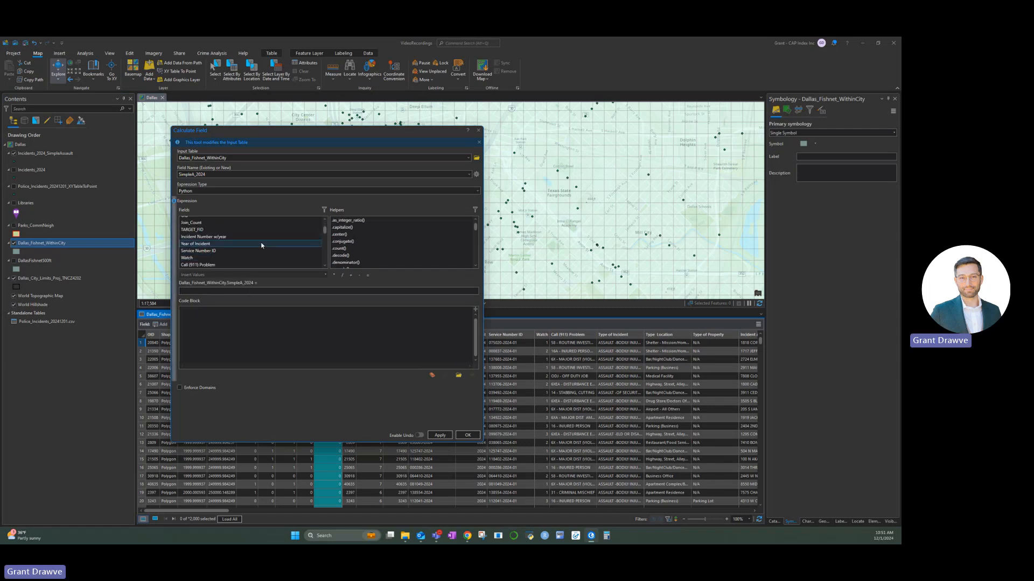
pyautogui.doubleClick(204, 222)
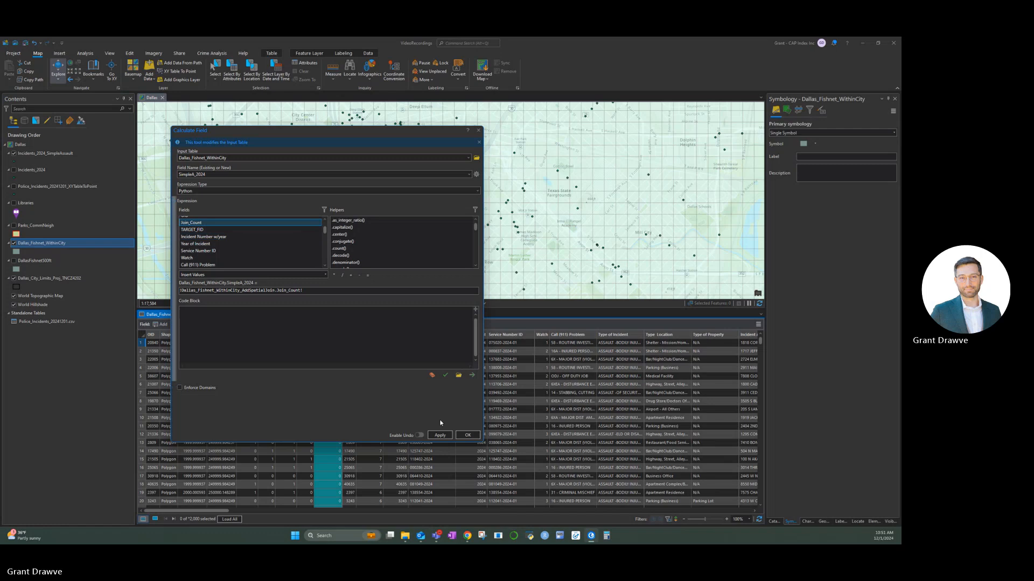
pyautogui.click(446, 437)
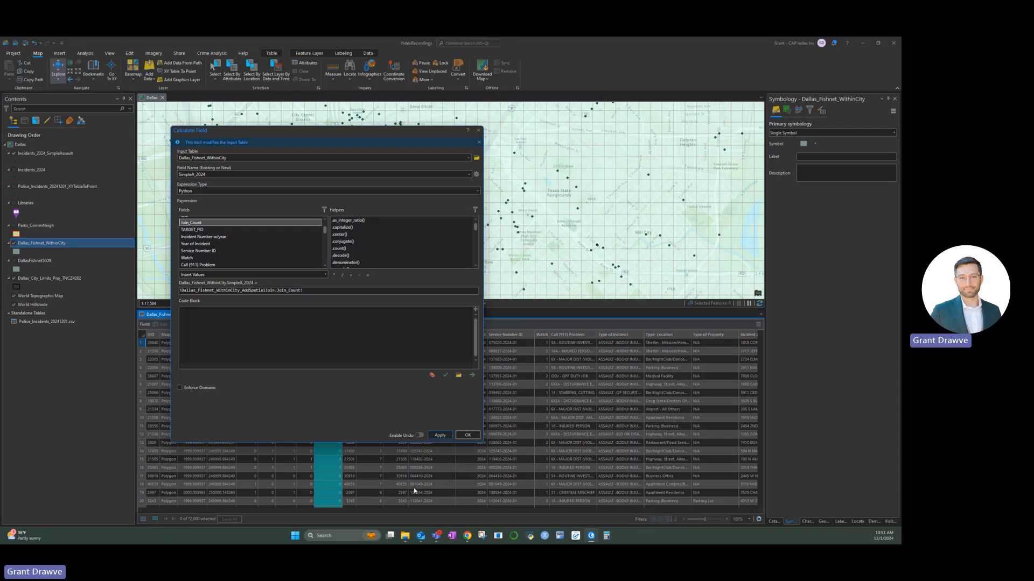
pyautogui.click(466, 436)
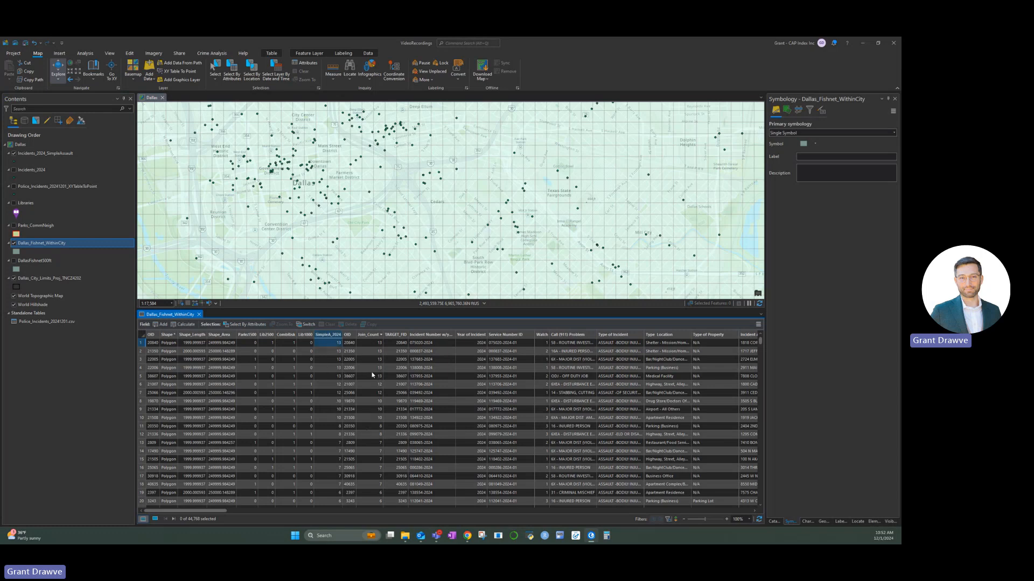
# - Remove all joins from the Dallas_Fishnet_WithinCity layer and sort its attribute table by SimpleA_2024 in descending order
pyautogui.rightClick(42, 248)
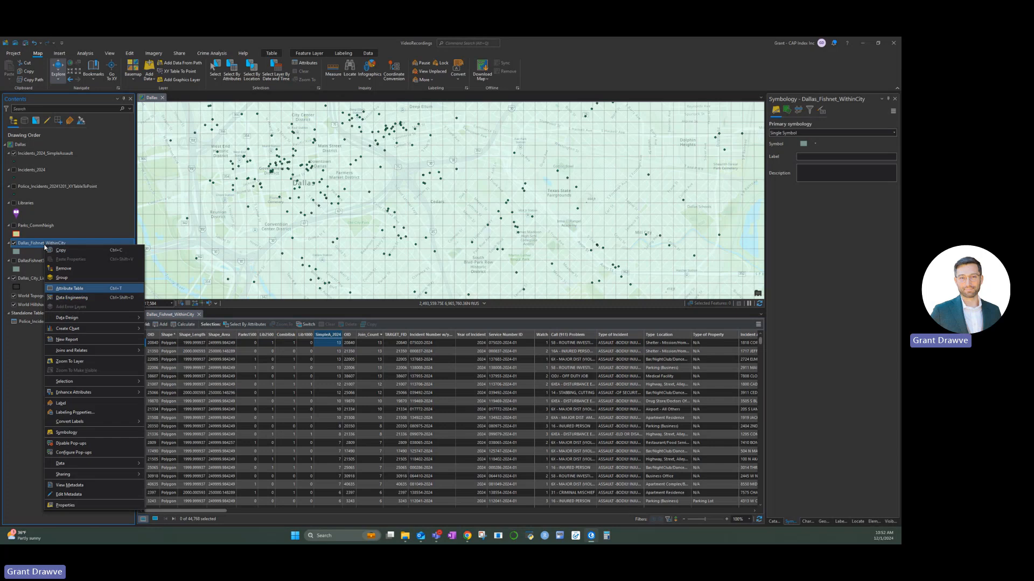
pyautogui.moveTo(95, 349)
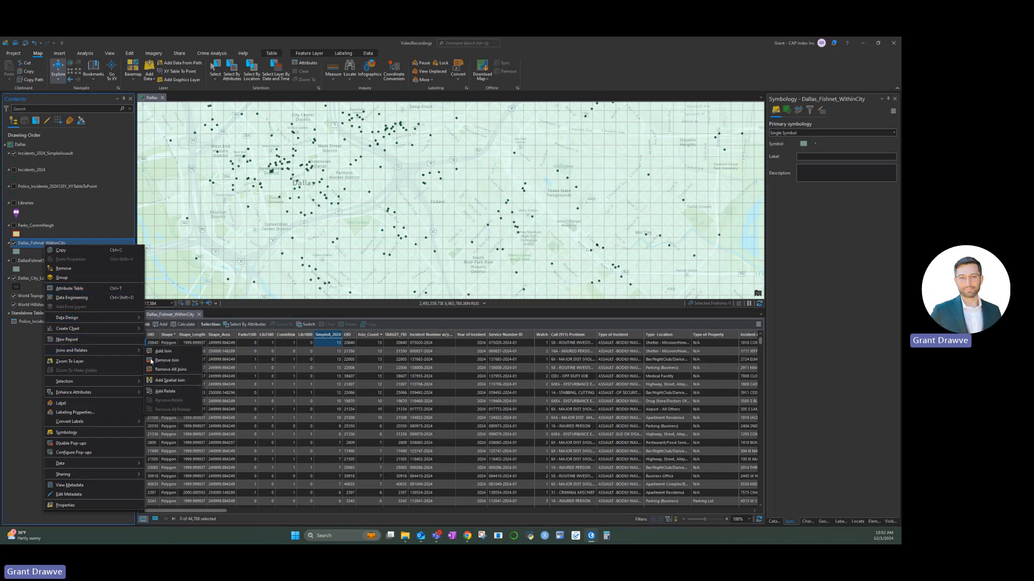
pyautogui.click(169, 371)
pyautogui.click(473, 298)
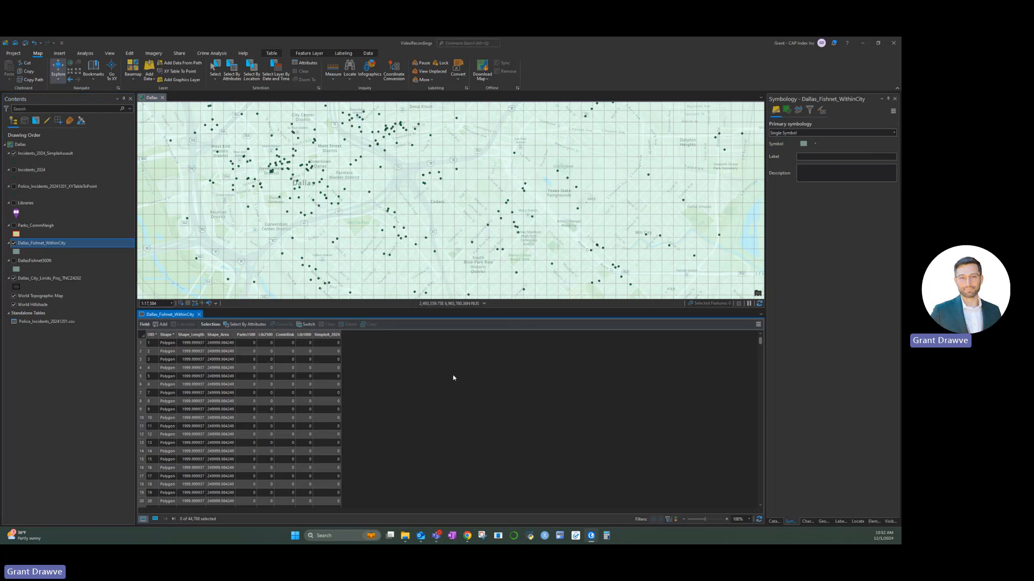
pyautogui.doubleClick(320, 336)
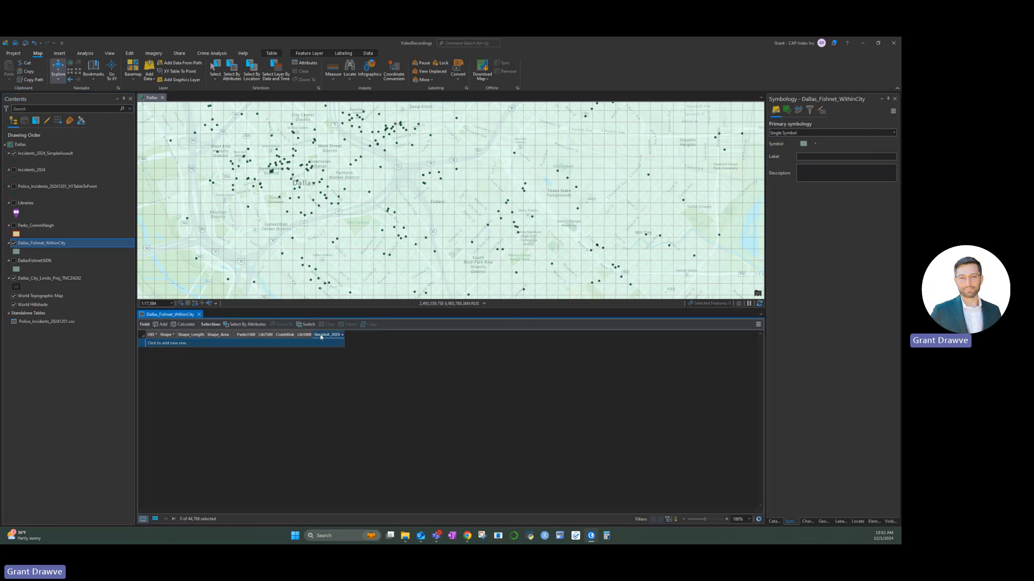
pyautogui.doubleClick(320, 336)
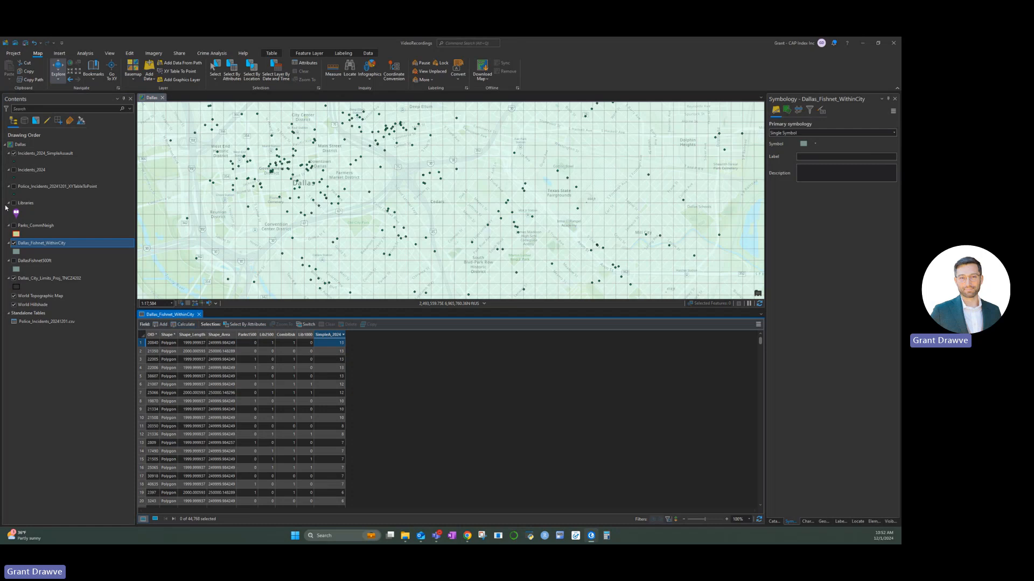
# - Turn off the Incidents_2024_SimpleAssault layer to view the fishnet grid across the whole city
pyautogui.click(14, 153)
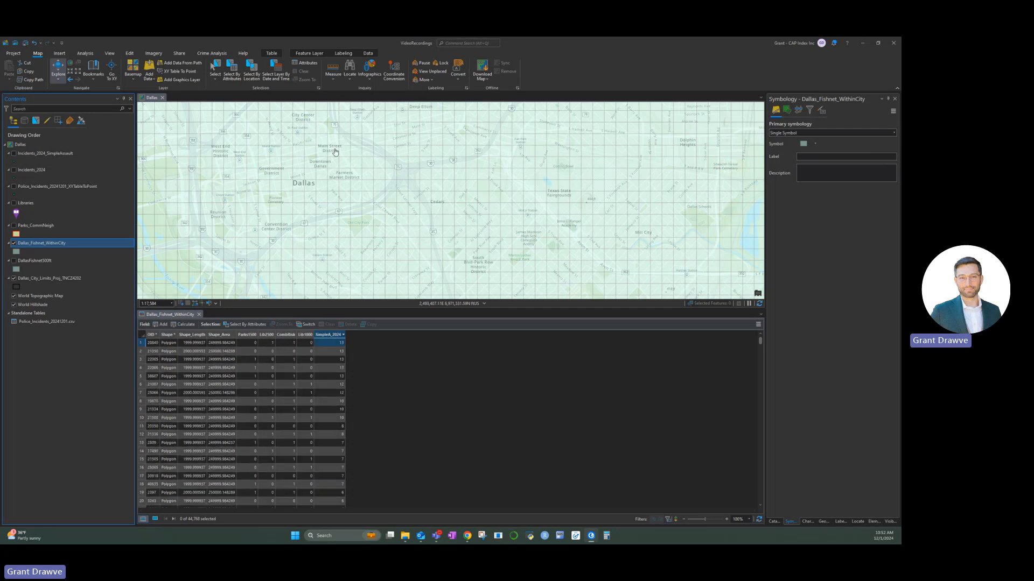
pyautogui.scroll(-3, 324, 164)
pyautogui.scroll(-3, 323, 165)
pyautogui.moveTo(324, 165); pyautogui.dragTo(345, 204)
pyautogui.scroll(-4, 326, 237)
pyautogui.scroll(-1, 346, 204)
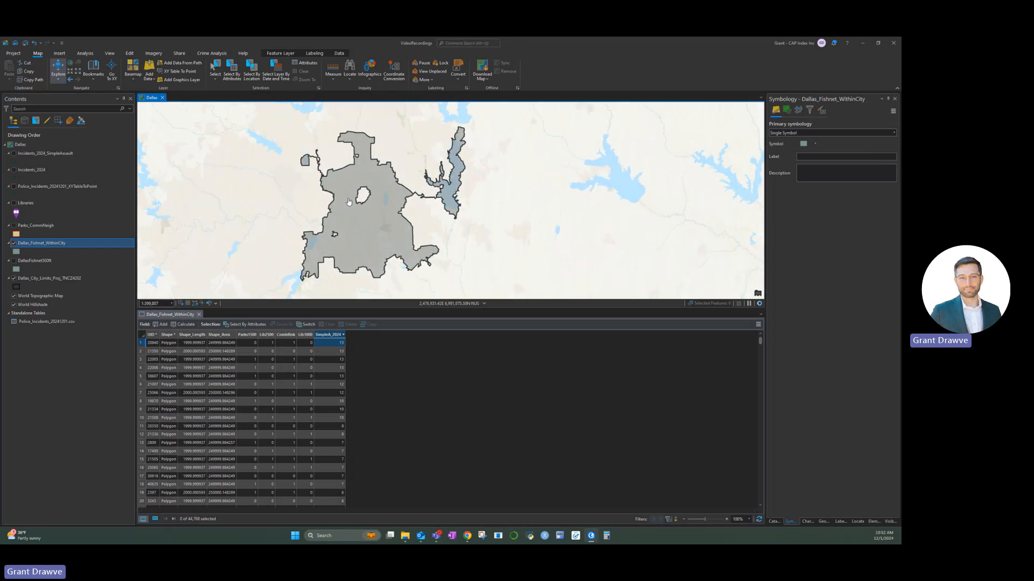